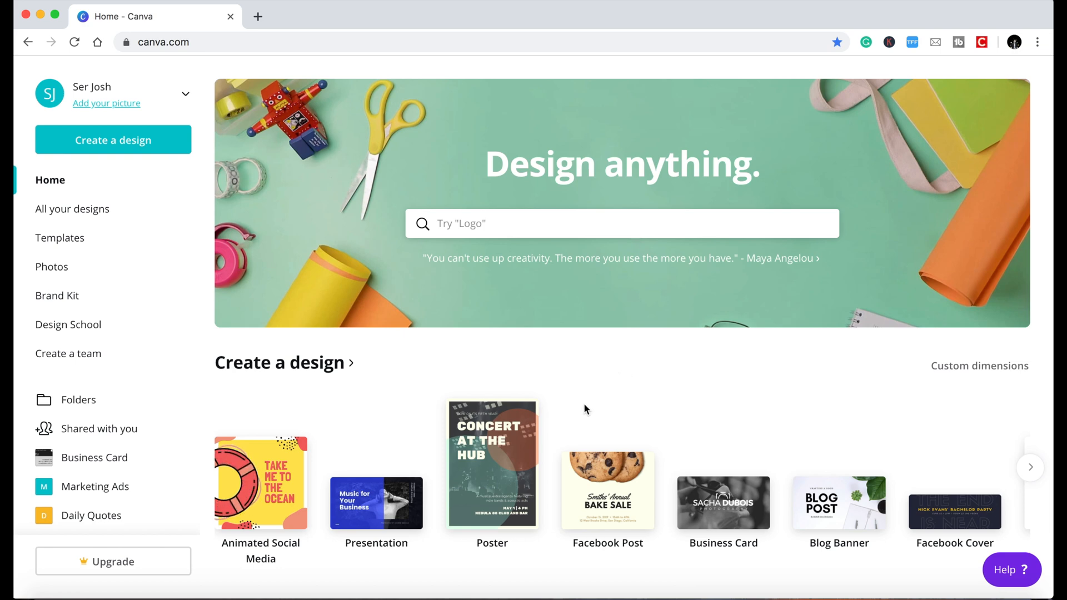
Create a new design from the YouTube Thumbnail type, 1280 × 720 px.
scroll(584, 402, down, 3)
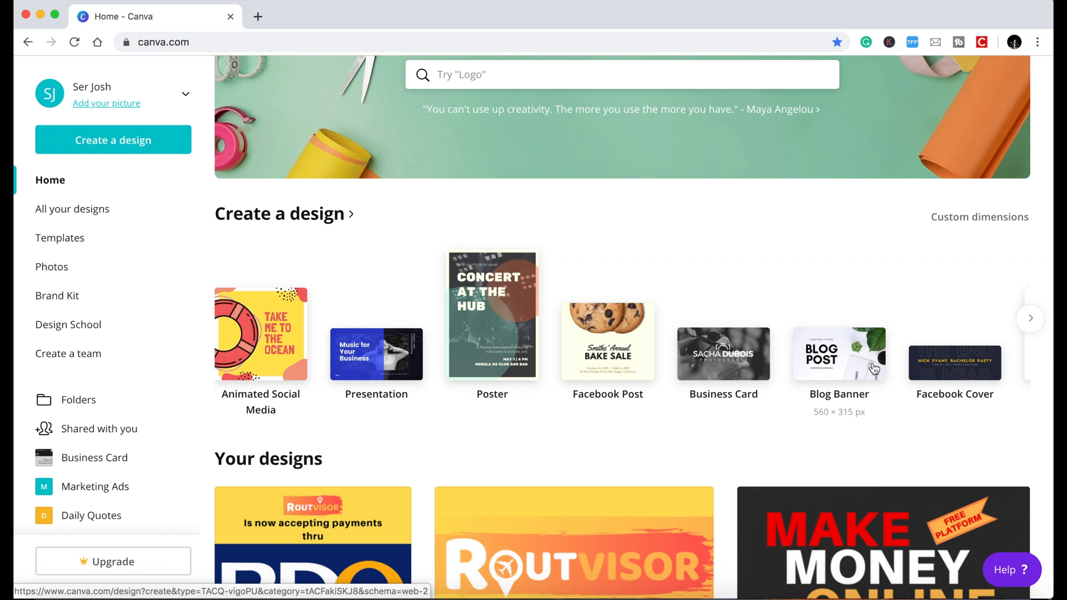
scroll(873, 367, right, 3)
scroll(873, 371, right, 2)
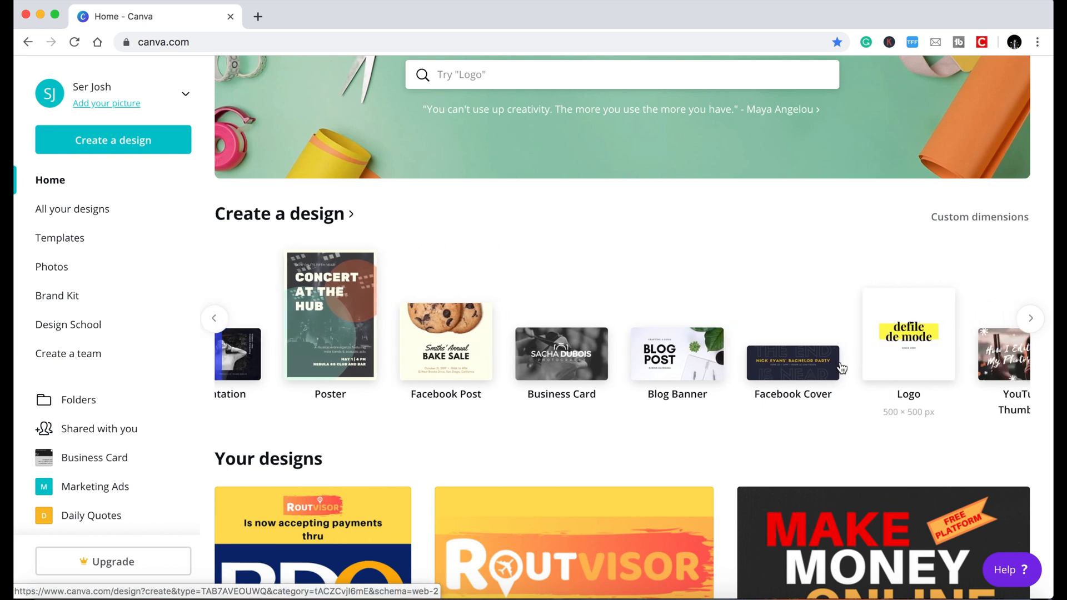
scroll(928, 351, right, 2)
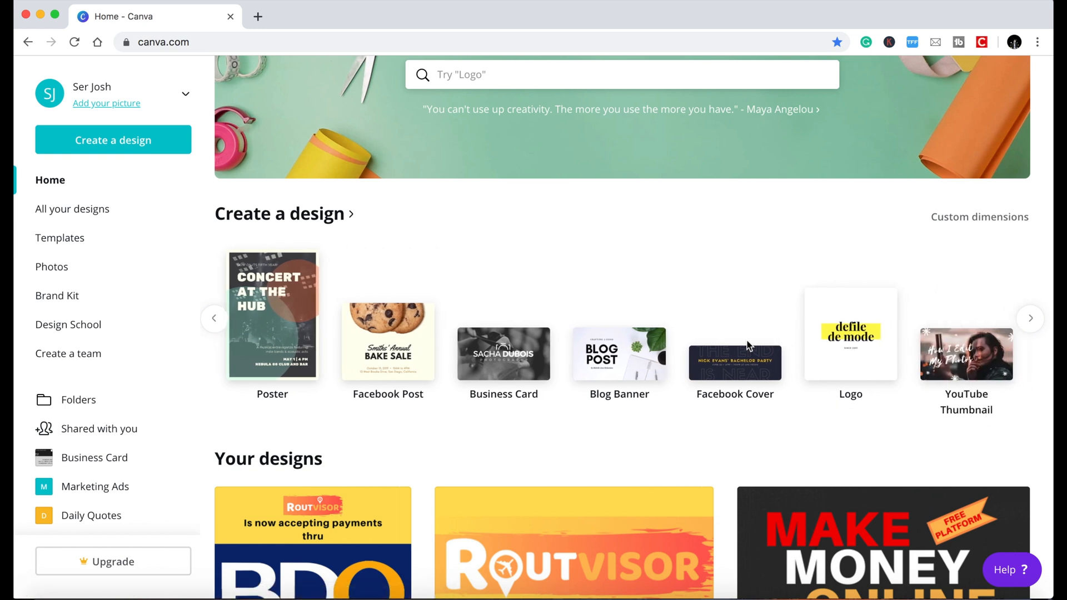
scroll(748, 346, right, 4)
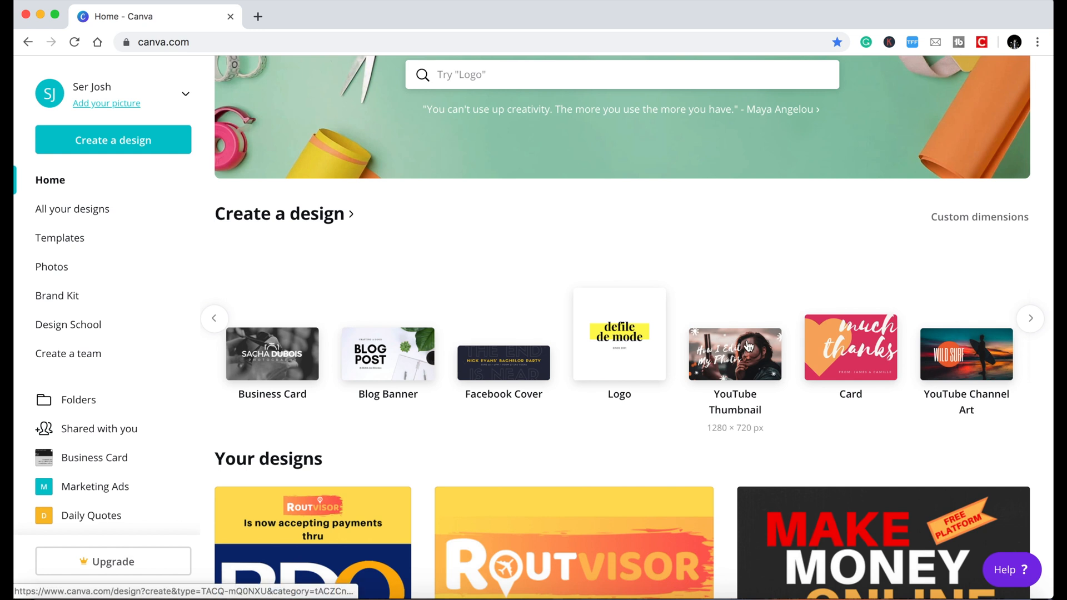
scroll(725, 361, down, 2)
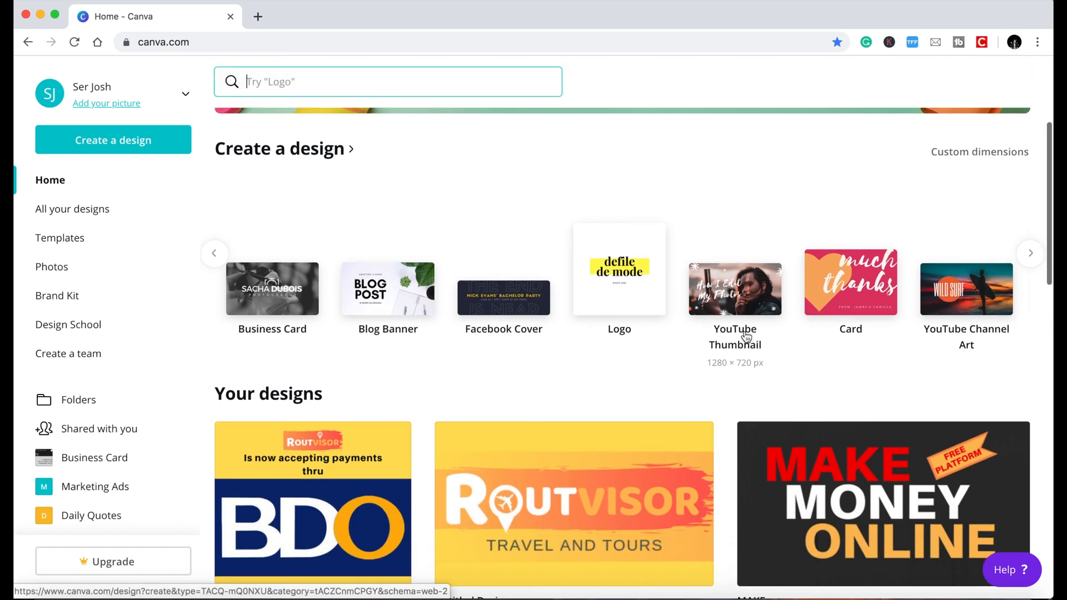
click(743, 298)
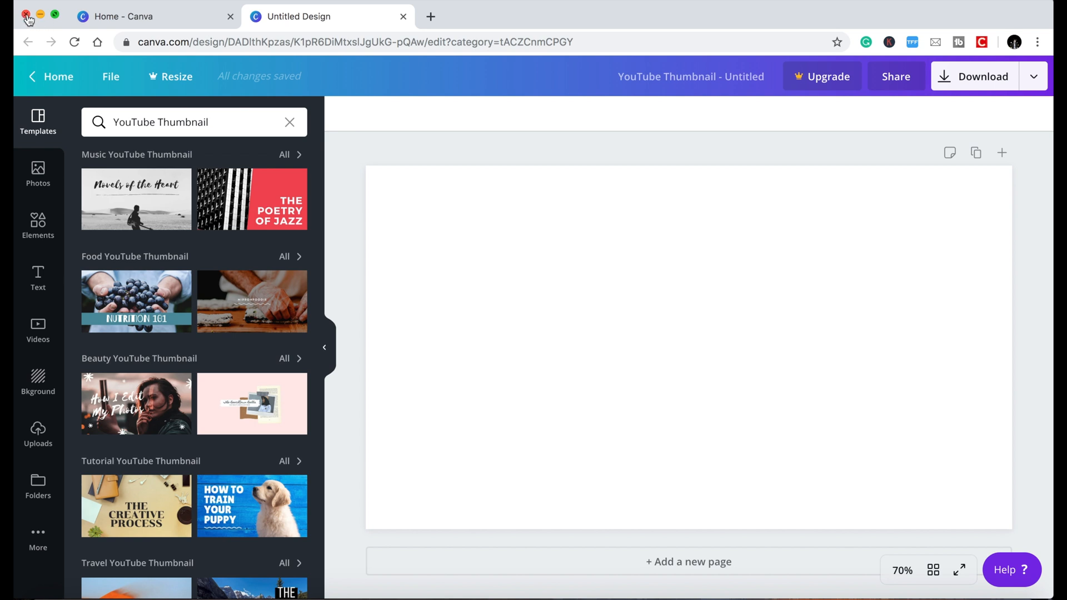
Switch to Finder and browse the mySeagate drive in column view.
click(41, 589)
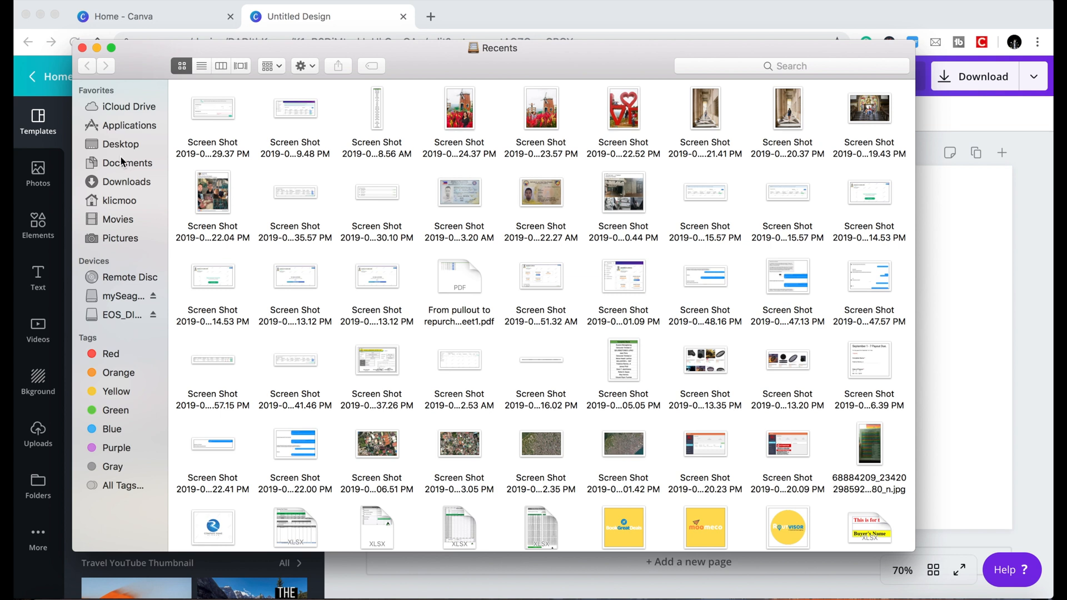
click(118, 297)
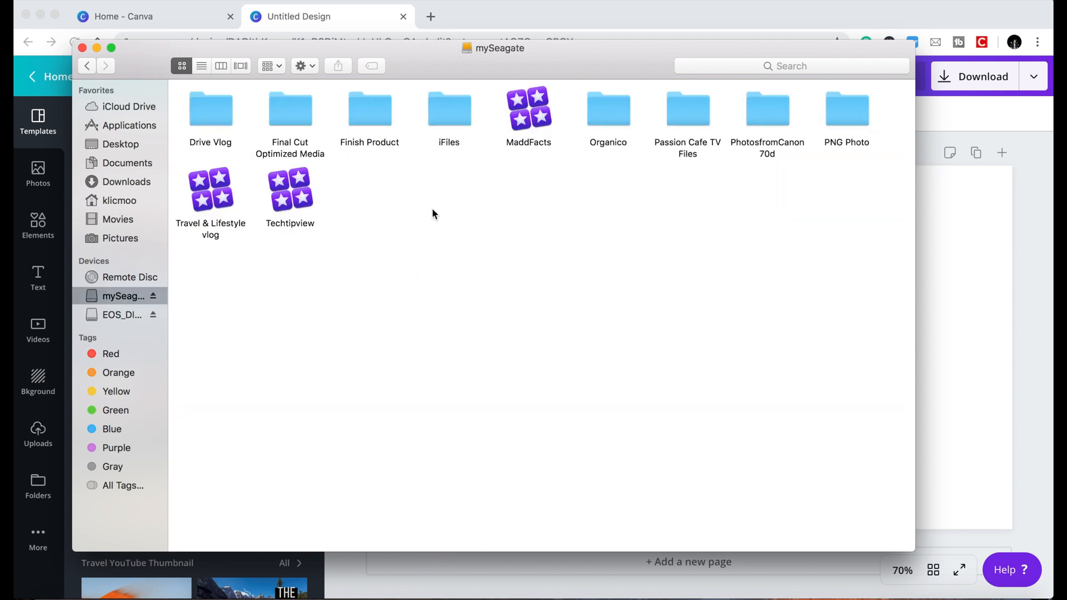
click(221, 66)
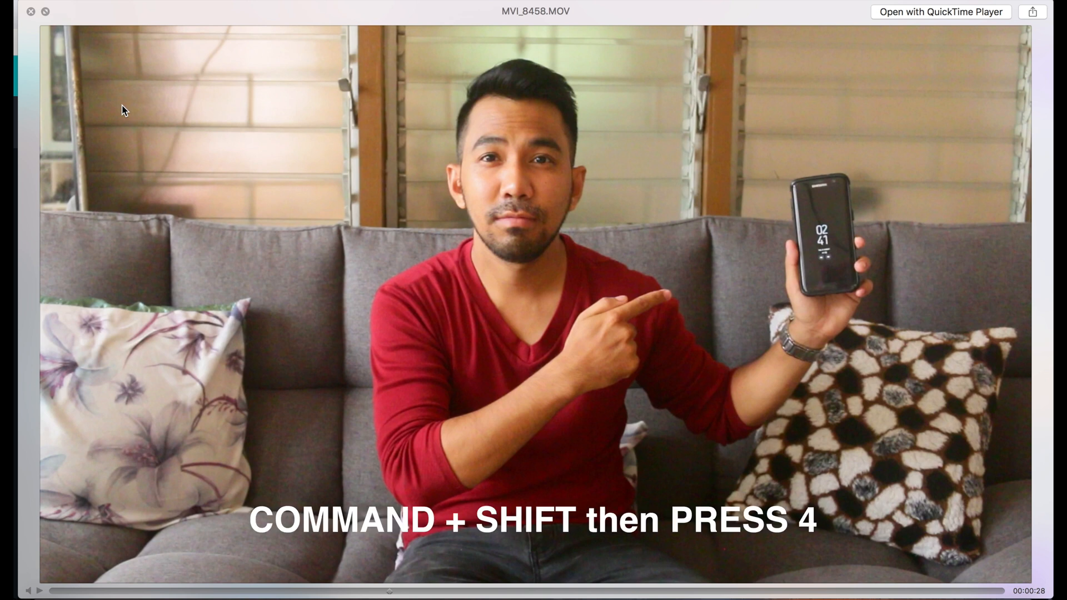
Capture a screenshot of the full MVI_8458.MOV frame showing the man pointing at the phone, and close the preview.
key(super+shift+4)
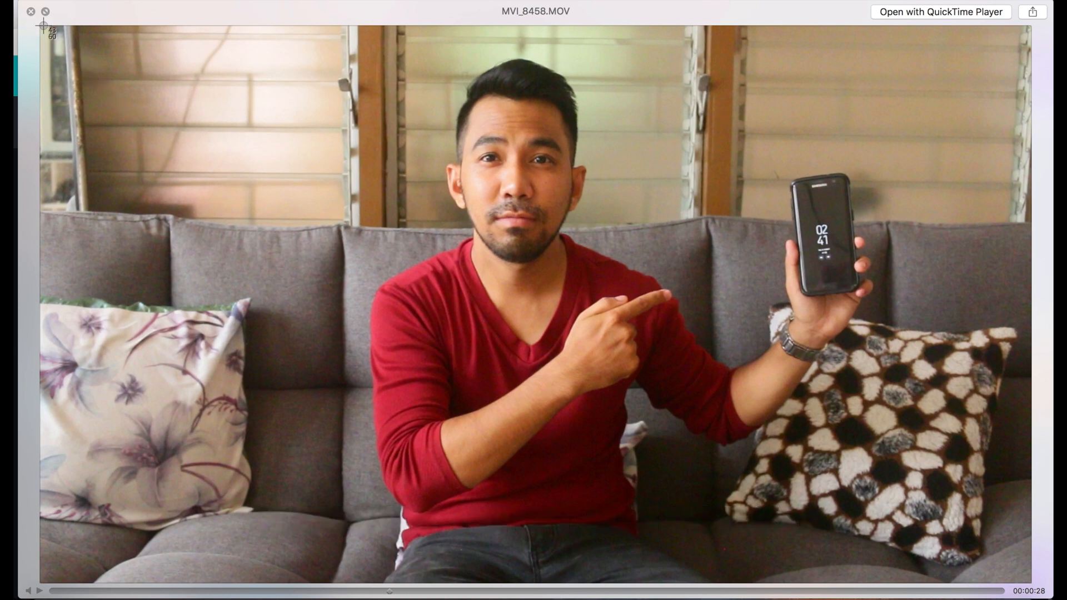
drag(40, 25, 1032, 584)
click(31, 11)
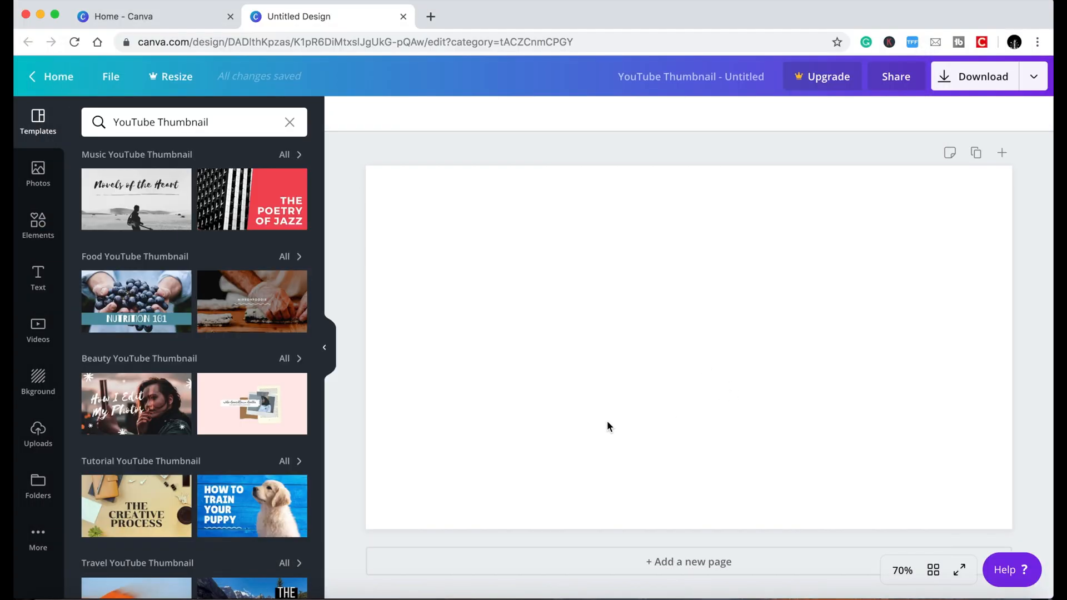
Upload today's selfie JPG from the Downloads folder to the design's uploads.
click(23, 444)
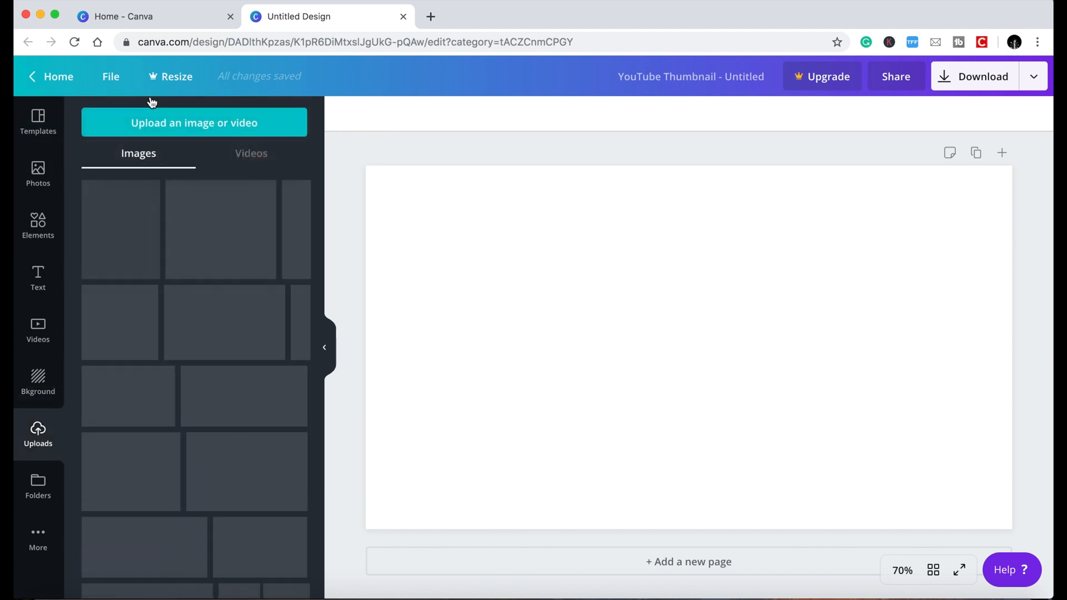
click(152, 120)
click(361, 134)
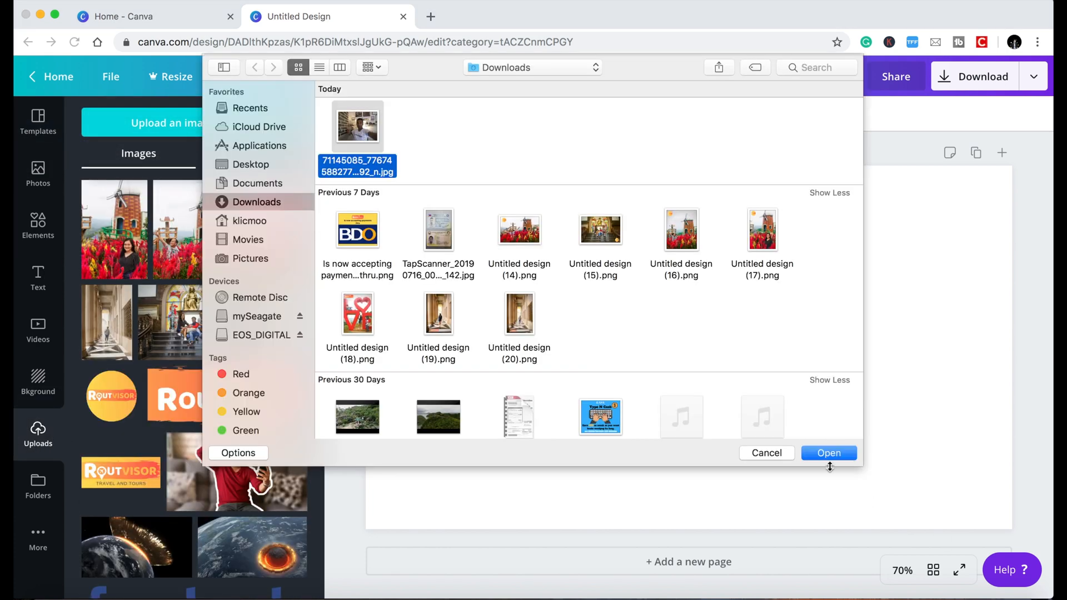
click(832, 454)
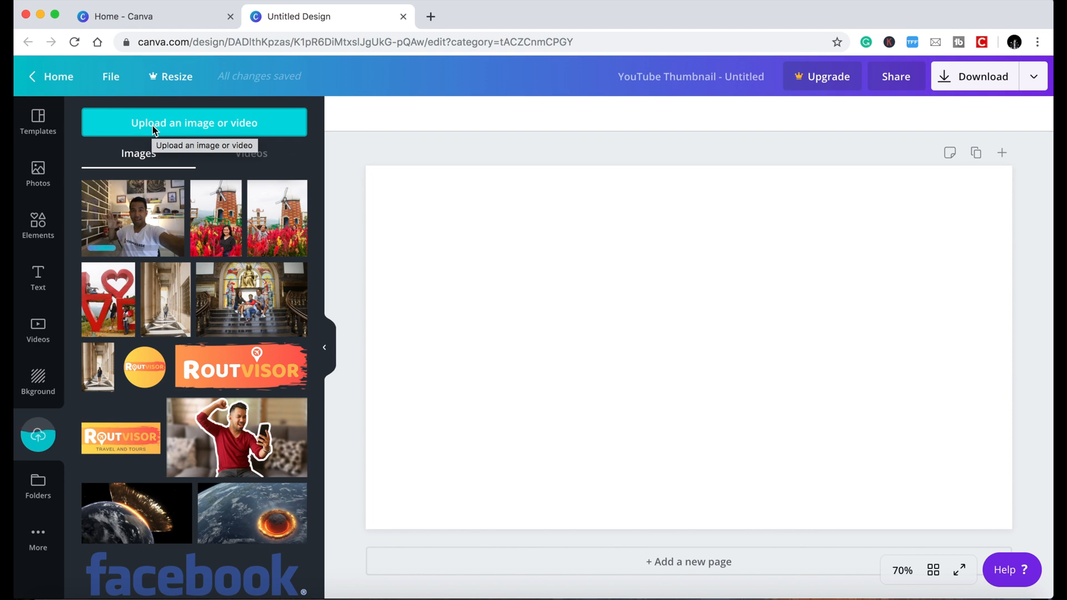
Upload the captured video-frame screenshot from the Desktop folder.
click(152, 125)
click(250, 164)
click(600, 127)
click(828, 453)
Place the uploaded selfie photo on the page and enlarge it to fill the whole thumbnail.
click(260, 216)
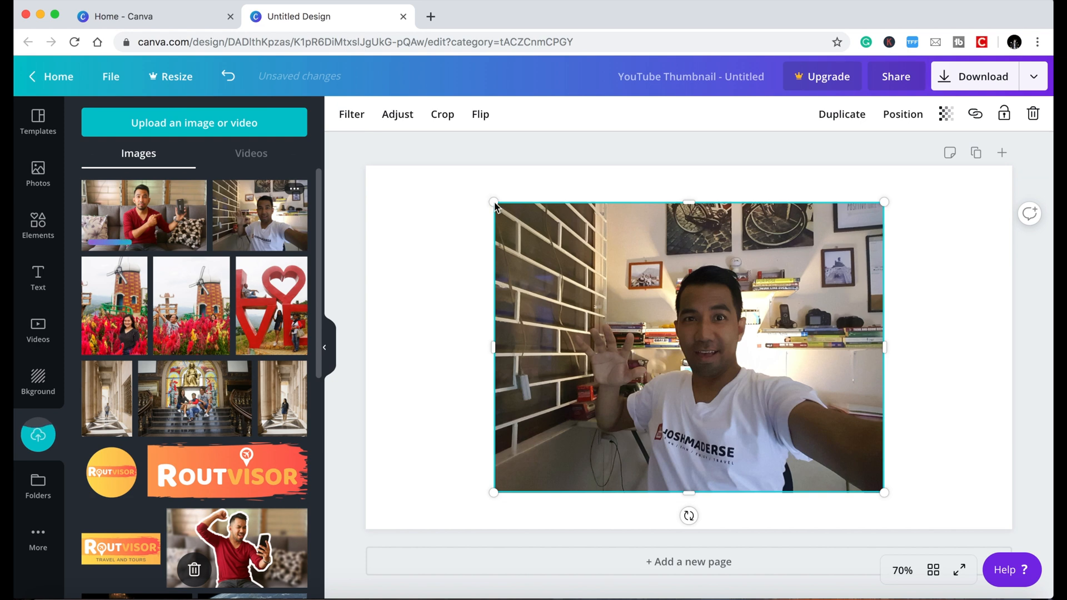
drag(493, 201, 454, 186)
drag(885, 492, 954, 529)
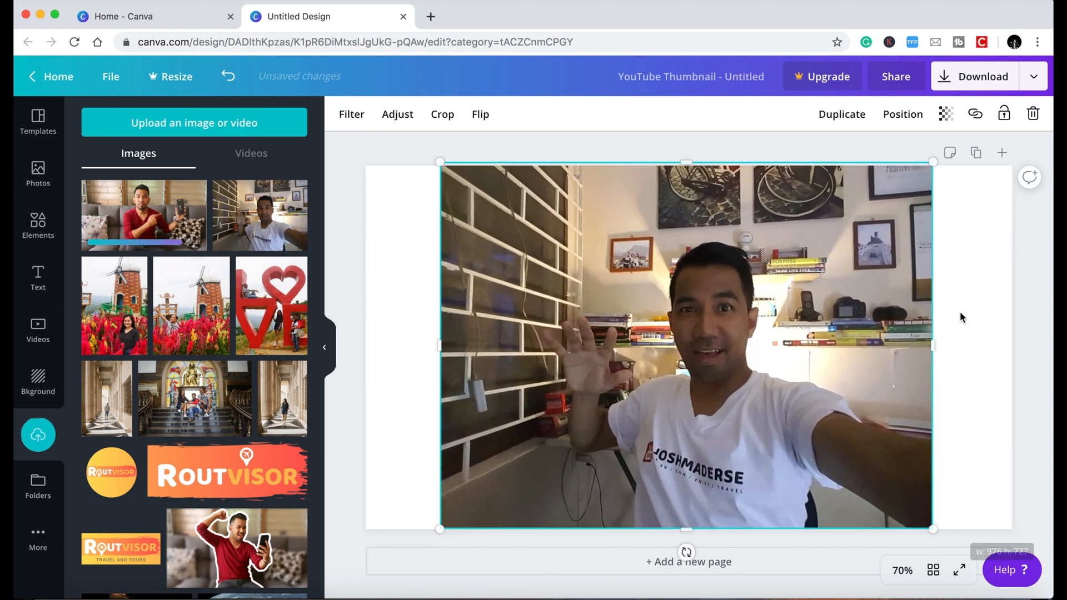
drag(933, 344, 1013, 348)
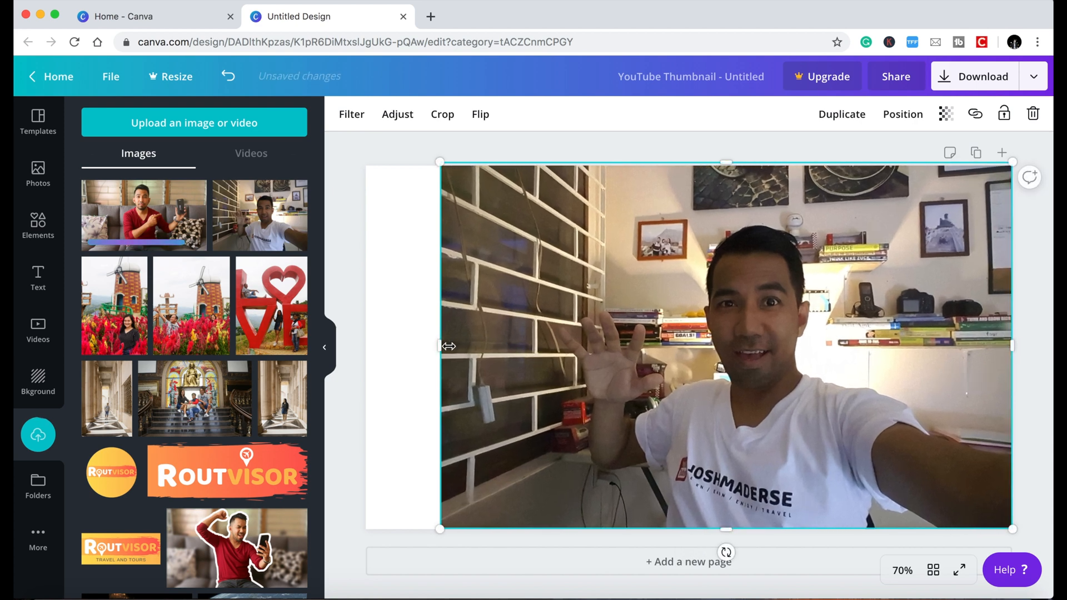
drag(448, 346, 365, 346)
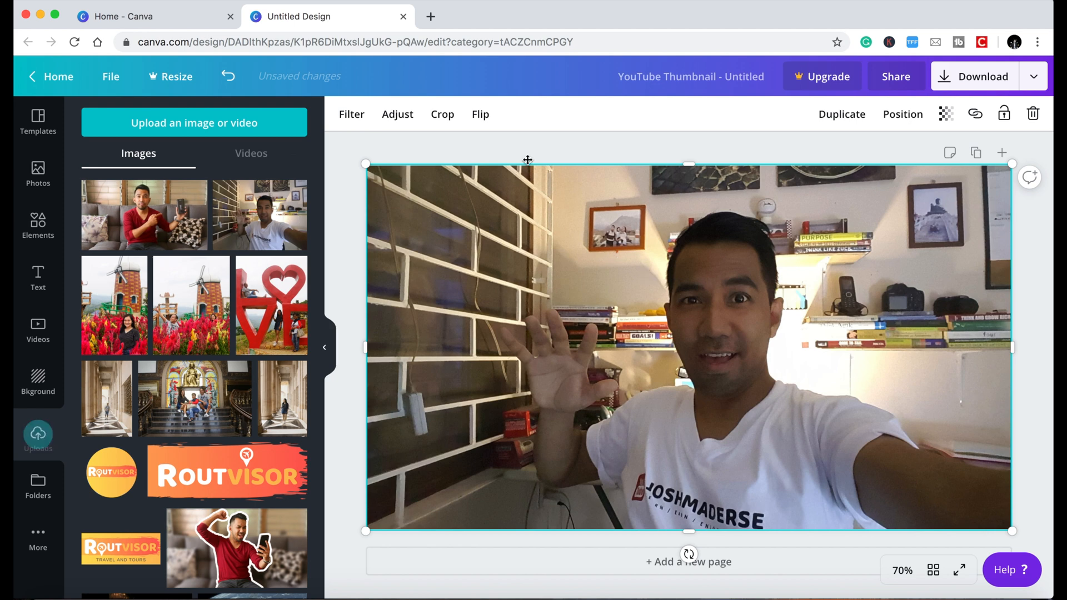
Adjust the photo to brightness 4, contrast 13, saturation 37 and blur -5.
click(397, 114)
drag(211, 264, 205, 265)
drag(213, 150, 260, 203)
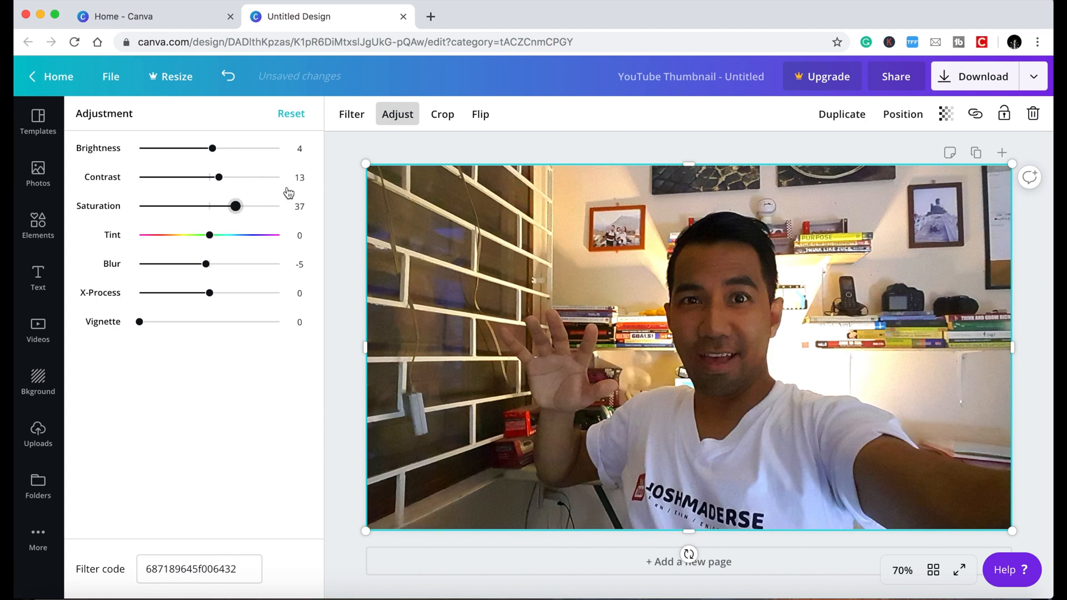
key(Escape)
Add a heading, enlarge it to font size 72.3 and change its text to "Youtube thumbnail".
click(39, 278)
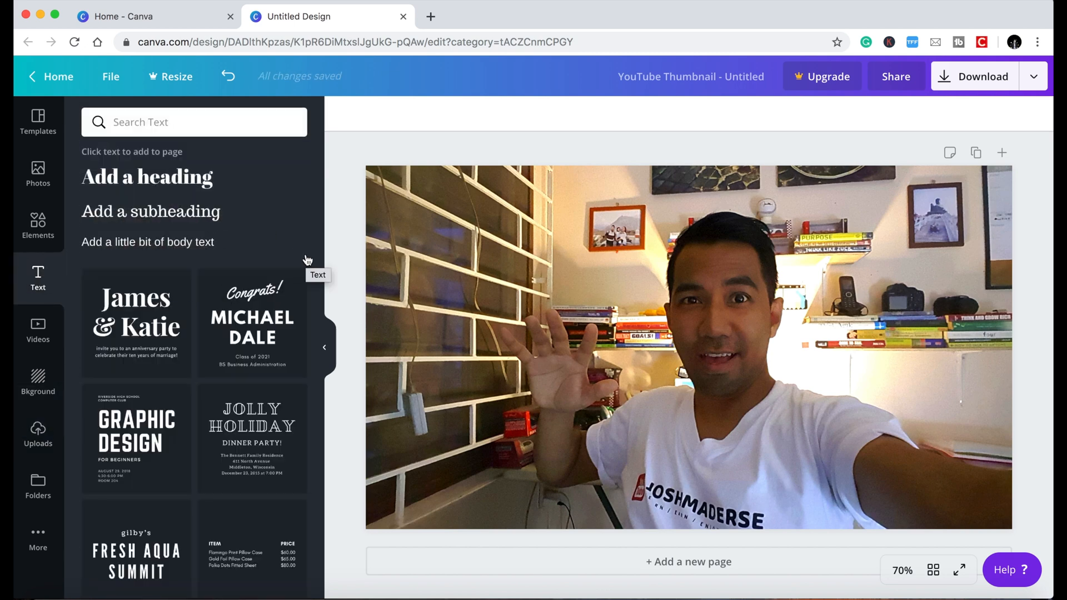
click(157, 179)
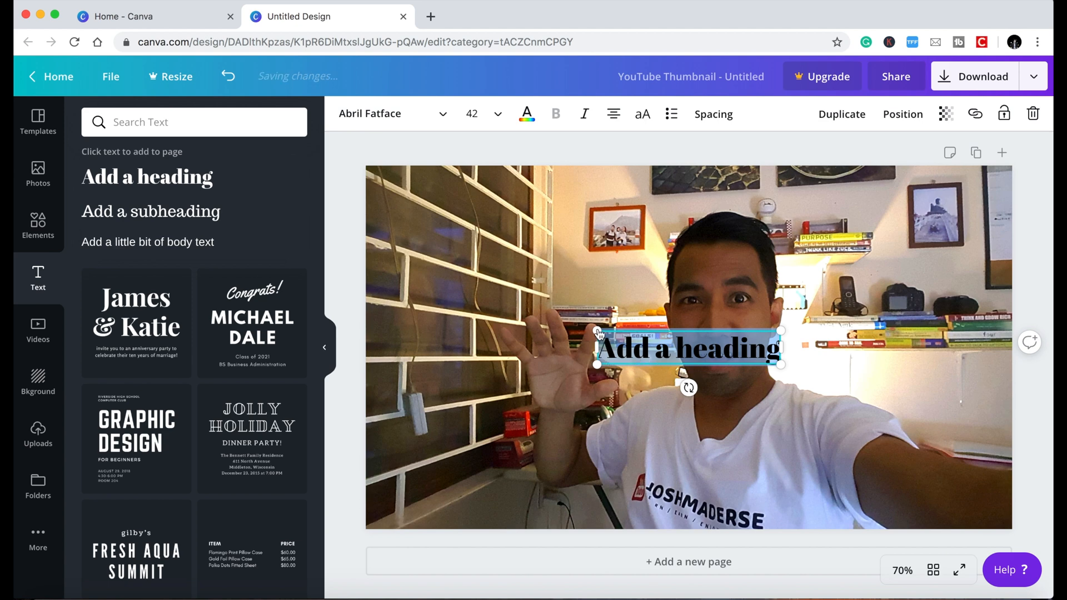
drag(598, 334, 465, 306)
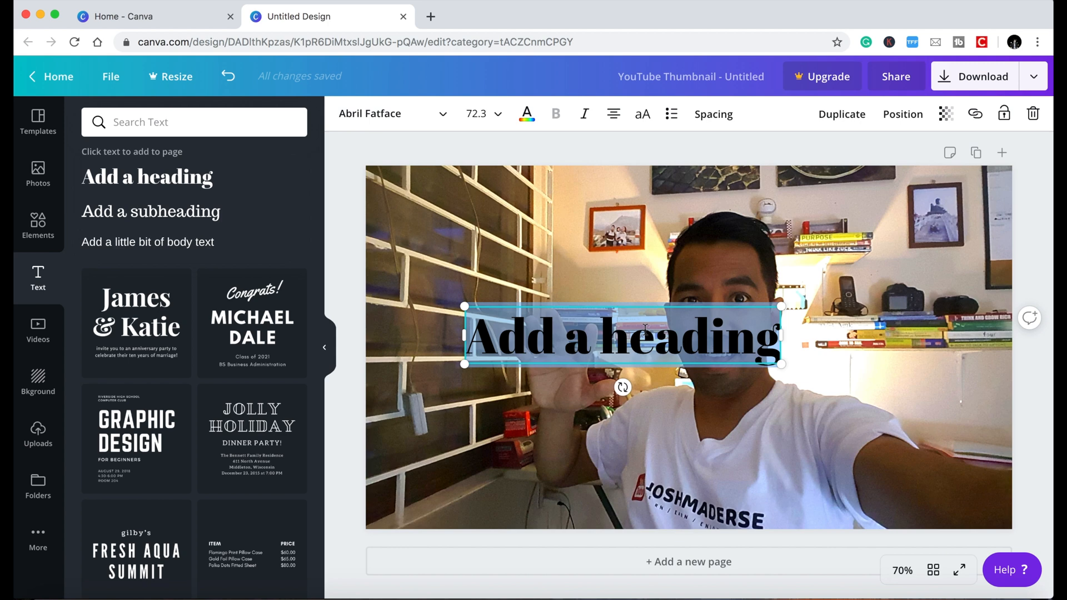
key(BackSpace)
text(Youtube thumb)
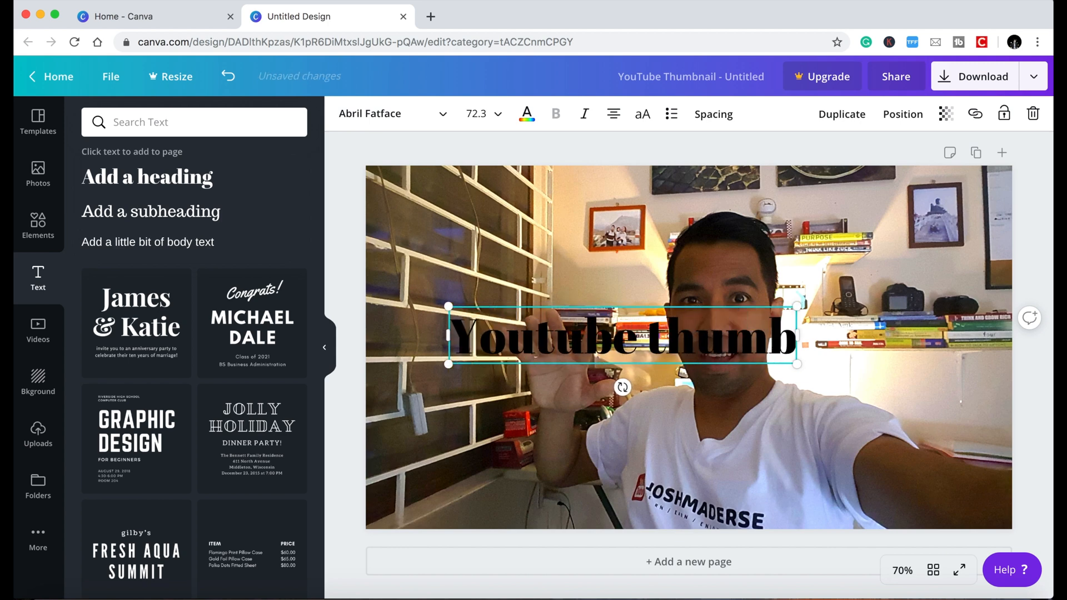
text(nail)
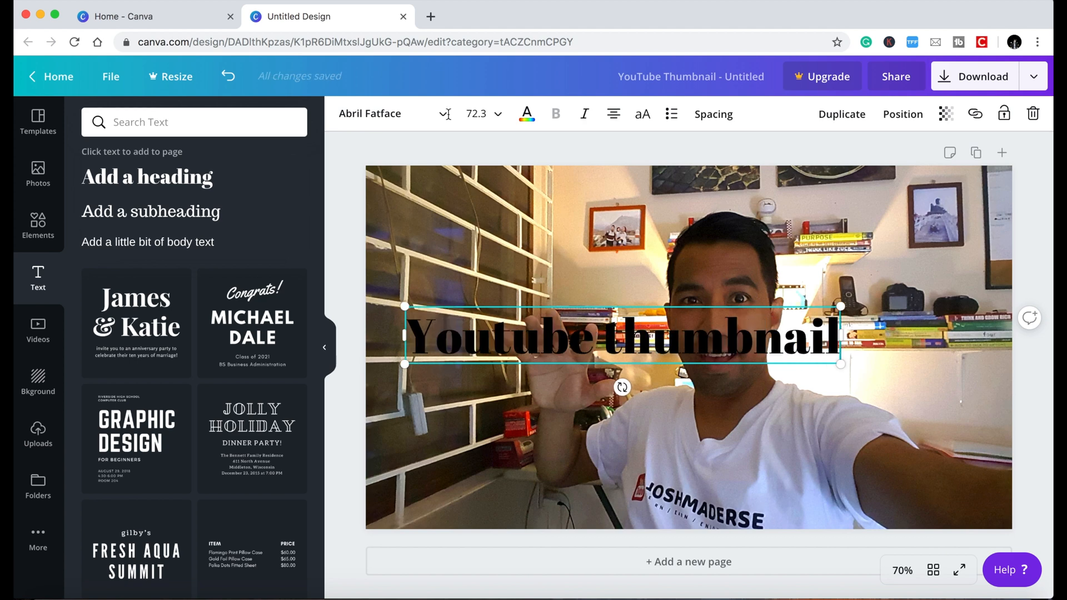
Change the heading's font to Adumu Regular.
click(443, 115)
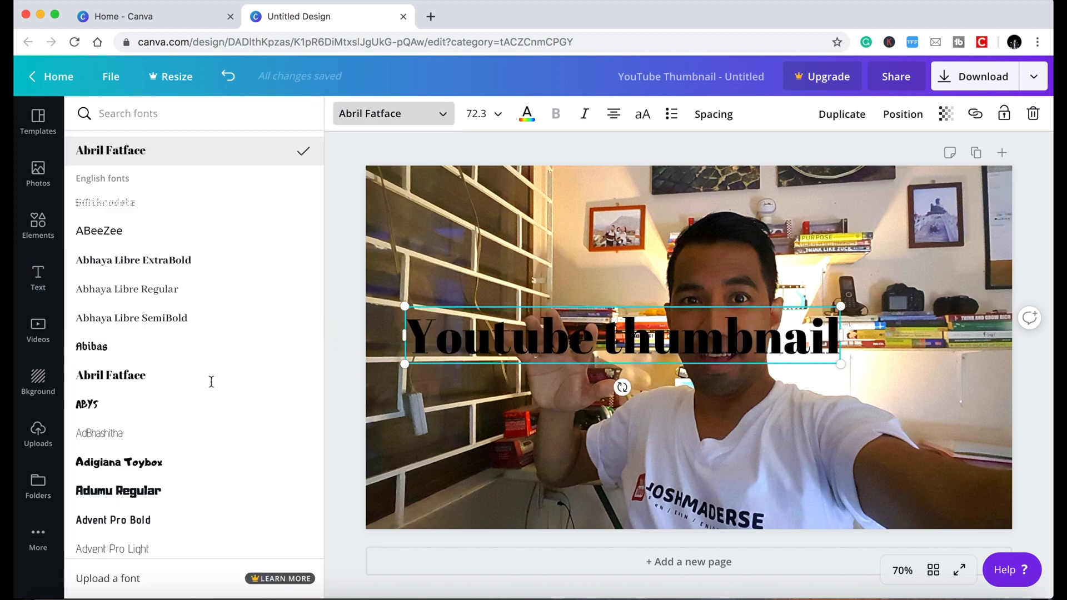
scroll(211, 381, down, 3)
click(223, 336)
Move the heading across the lower part of the photo, tilt it upward to the right and enlarge it to size 89.7.
click(699, 349)
drag(699, 349, 704, 404)
drag(722, 468, 737, 470)
drag(497, 507, 384, 425)
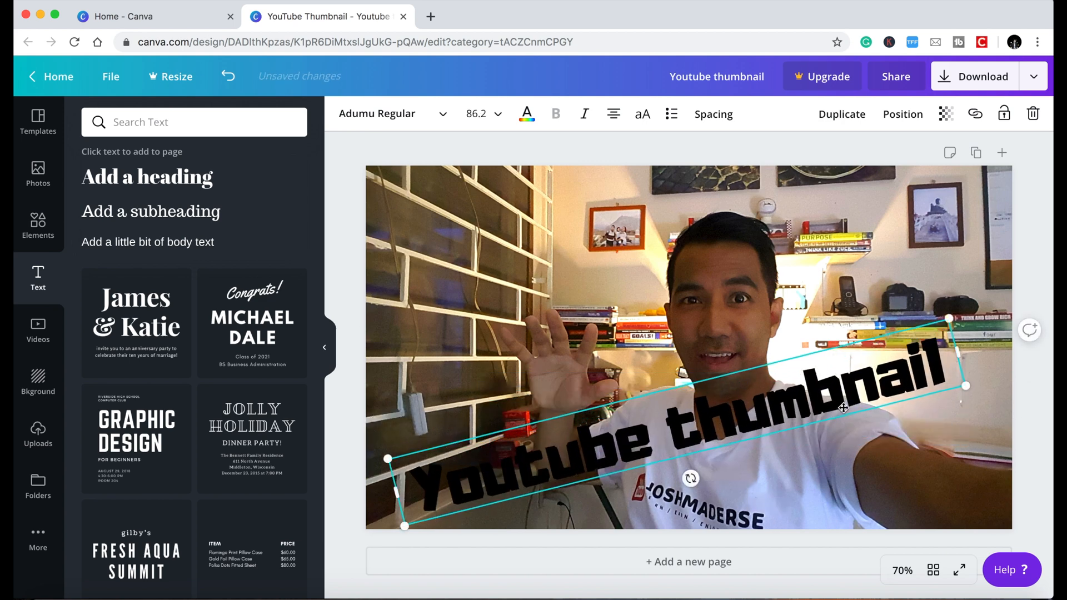
drag(967, 387, 990, 384)
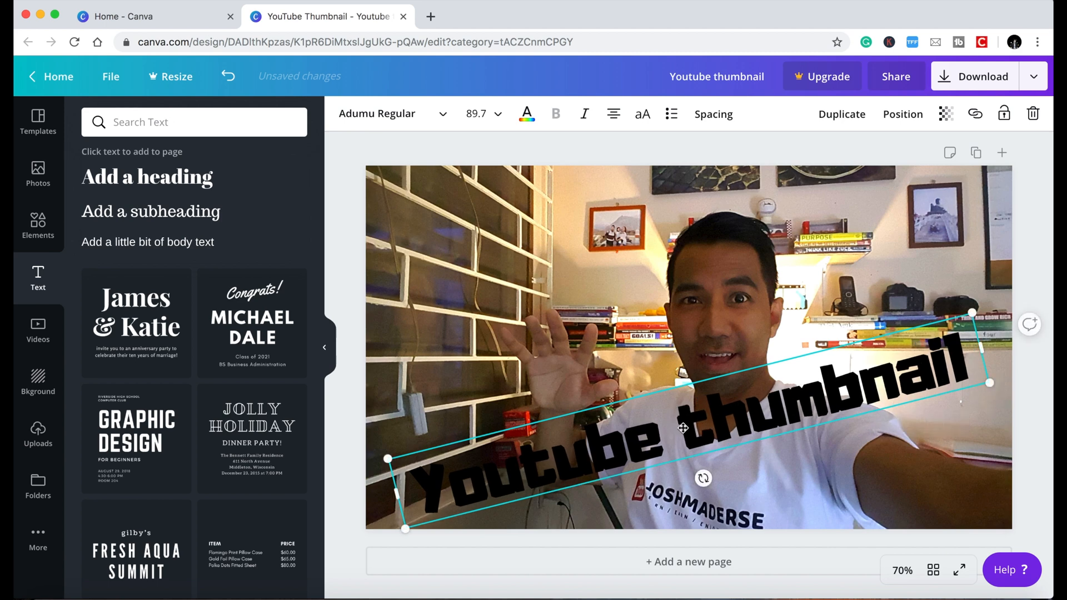
drag(675, 429, 684, 421)
Add a square shape, reshape it into a long flat bar and tilt it to match the heading's angle.
click(38, 225)
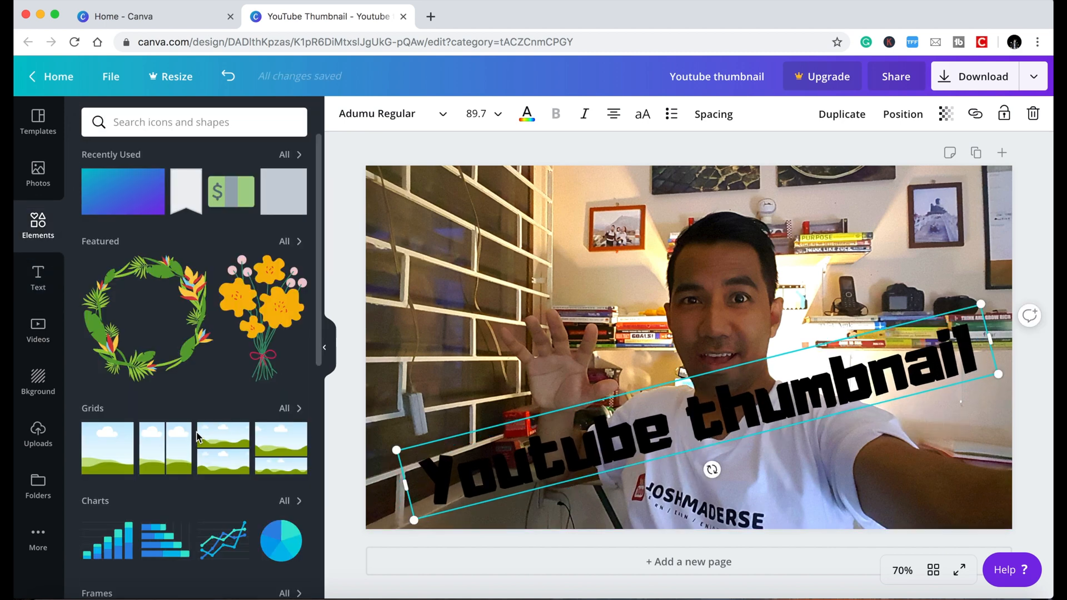
scroll(199, 436, down, 3)
scroll(199, 437, down, 5)
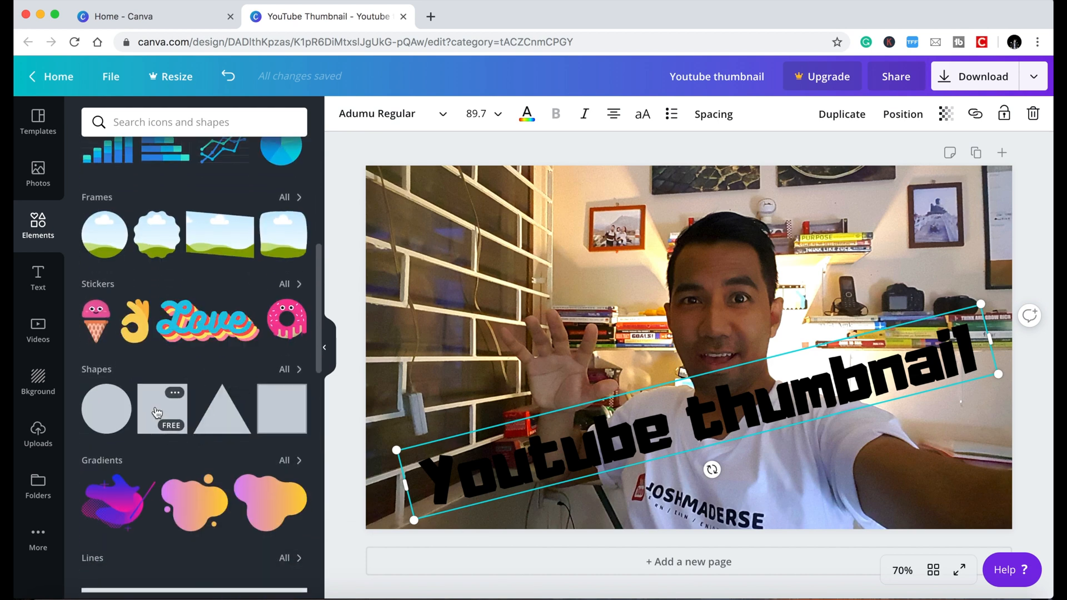
click(161, 409)
drag(690, 202, 690, 403)
drag(834, 448, 940, 449)
drag(742, 515, 759, 513)
Move the tilted bar over the heading, lengthen it to span the text and reduce its height.
drag(738, 465, 604, 451)
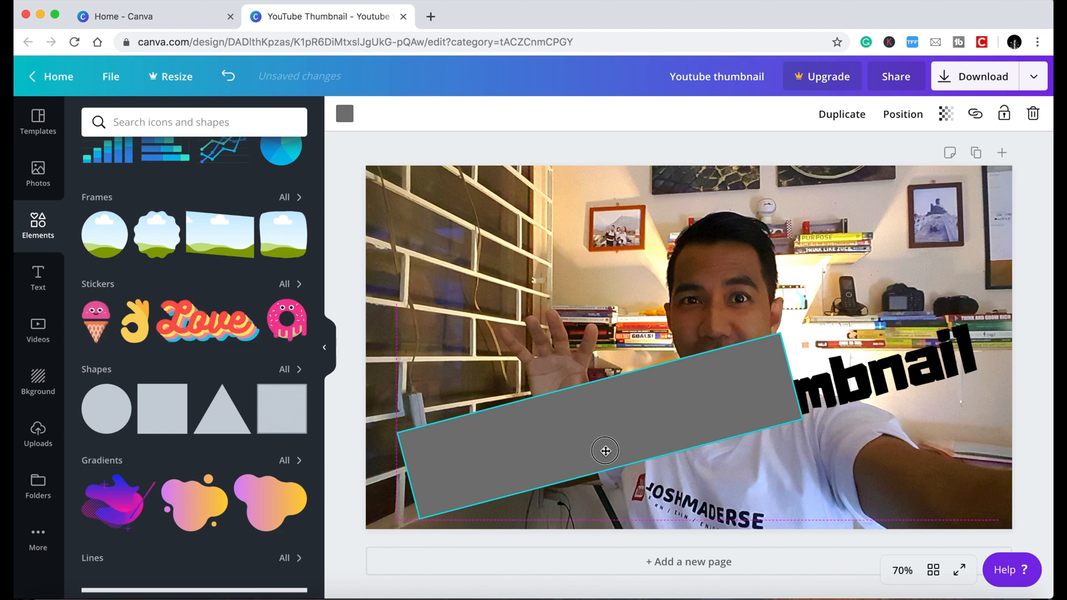
drag(798, 385, 987, 335)
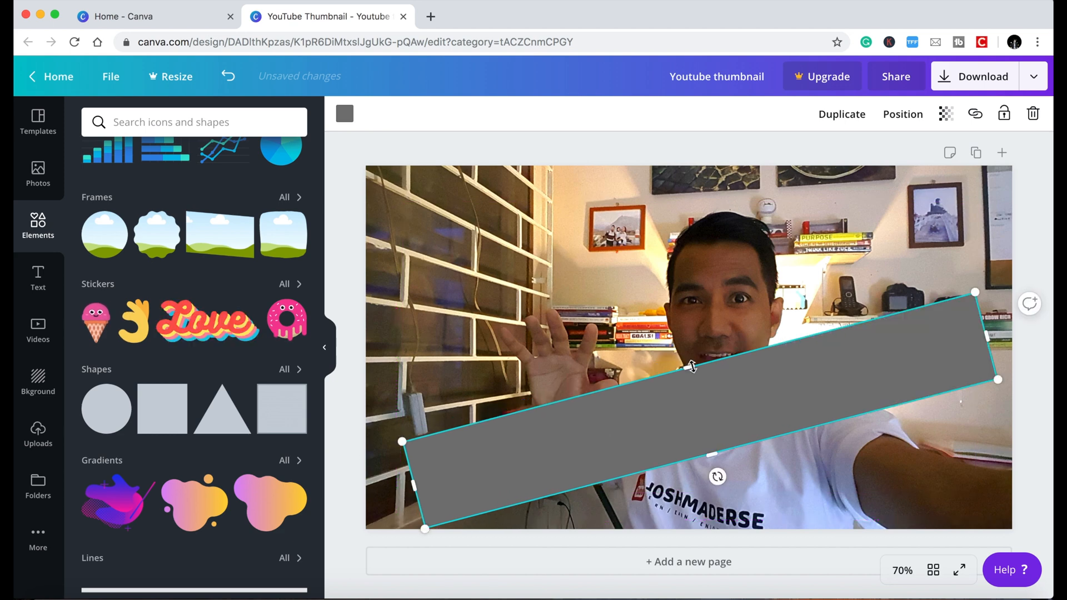
drag(690, 367, 696, 379)
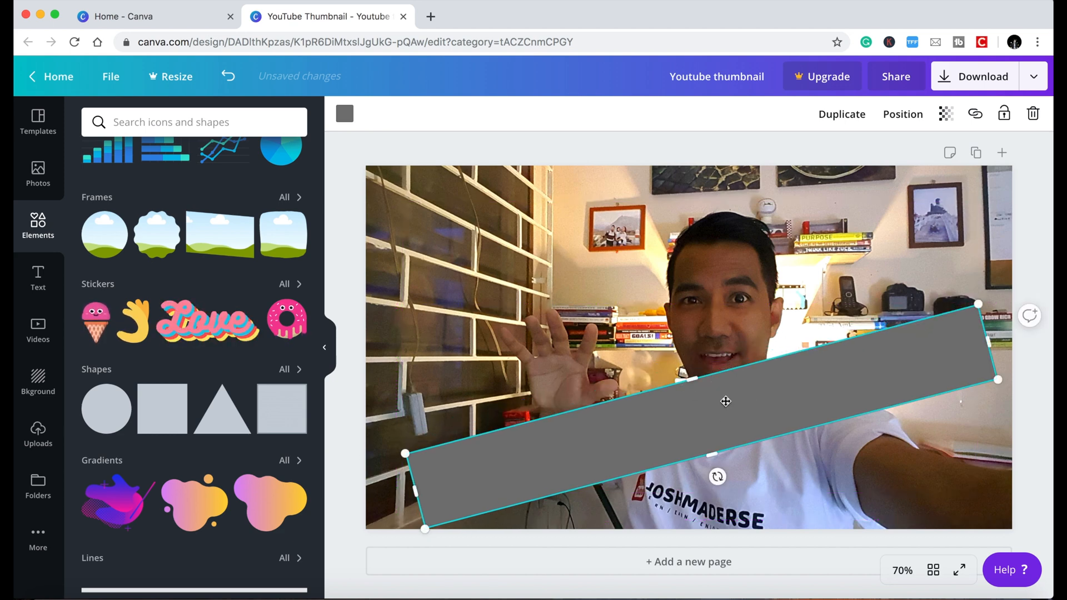
Send the grey bar backward behind the heading and fine-tune its tilt to follow the text.
click(903, 114)
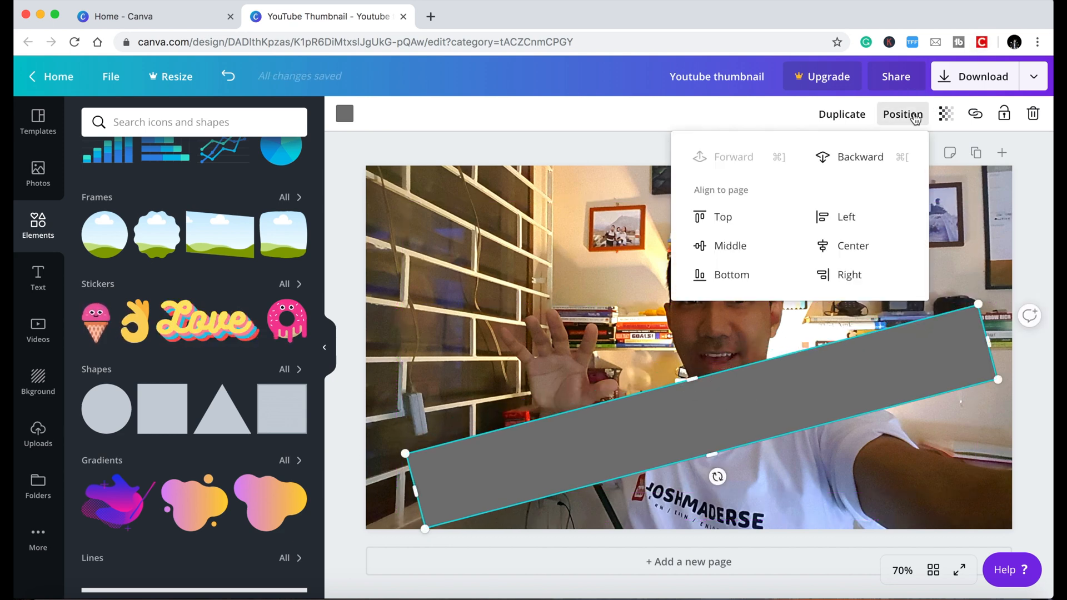
click(862, 159)
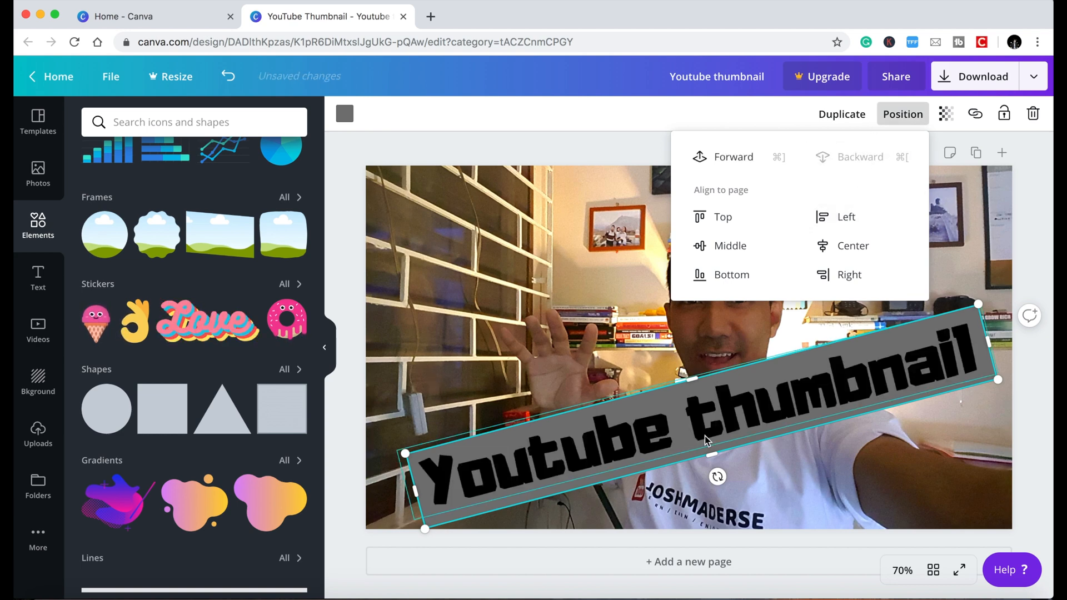
click(738, 446)
click(578, 483)
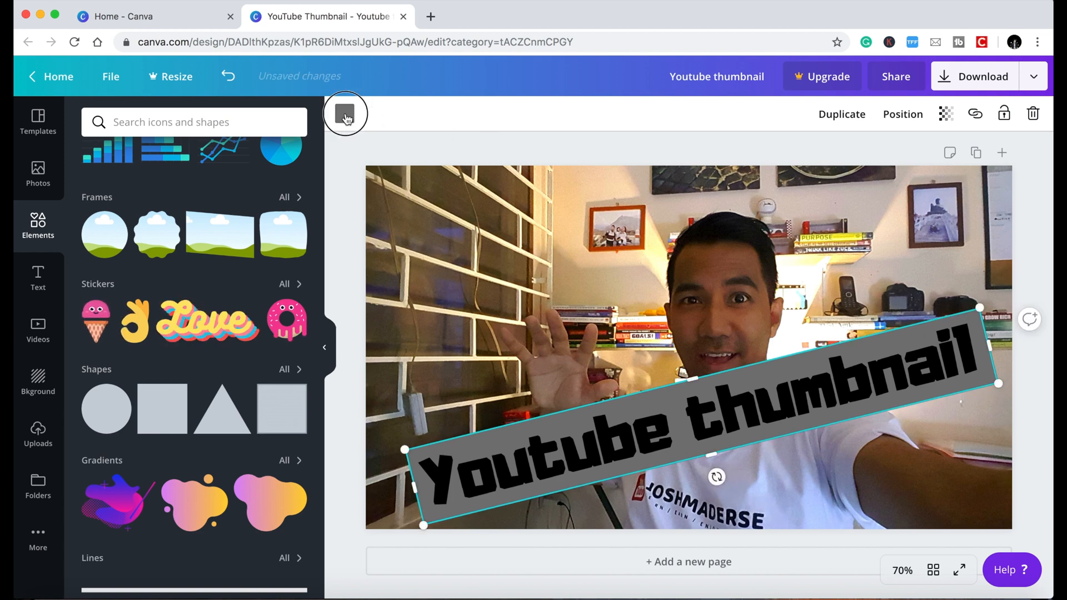
Color the "Youtube thumbnail" heading white and the tilted bar behind it black.
click(344, 113)
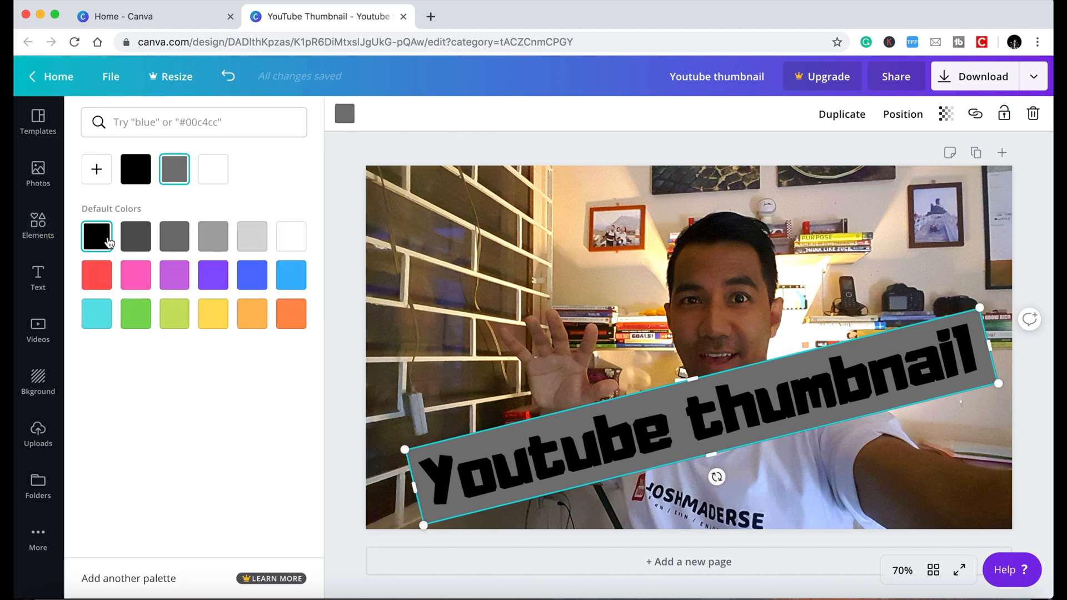
click(739, 439)
click(526, 114)
click(291, 236)
click(708, 451)
click(344, 113)
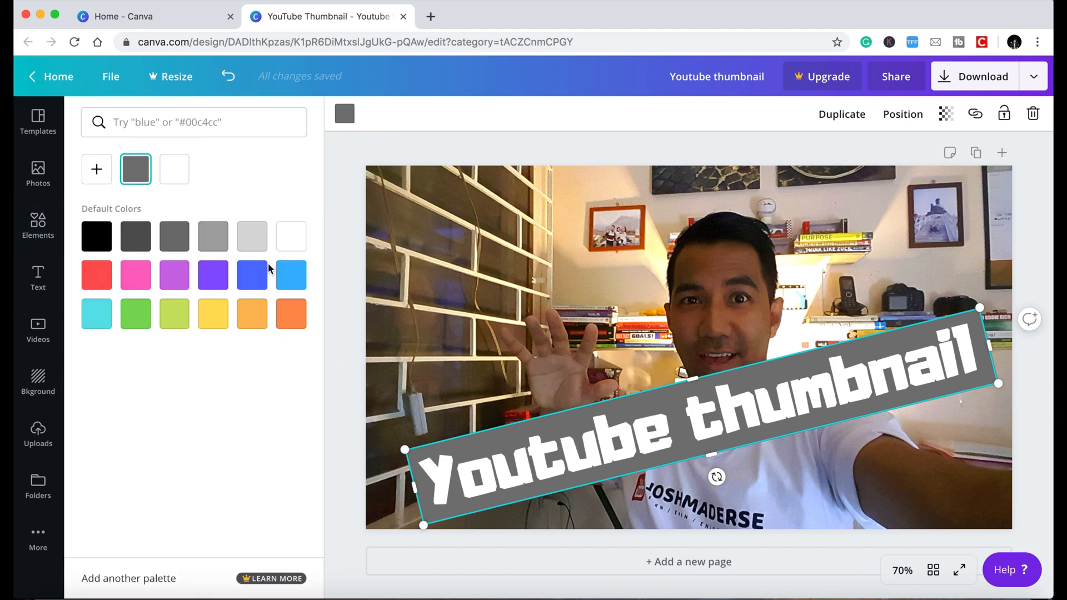
click(97, 236)
click(329, 251)
Recolor only the word "Youtube" in the heading to a custom bright red.
click(743, 406)
drag(675, 423, 424, 484)
click(531, 114)
click(97, 169)
drag(248, 205, 289, 196)
click(346, 250)
Select the heading and black bar together, move them lower on the photo and reduce their tilt.
drag(1005, 535, 833, 422)
mouse_move(725, 405)
mouse_down()
mouse_move(741, 424)
mouse_move(739, 413)
mouse_up()
drag(711, 557, 671, 574)
click(572, 149)
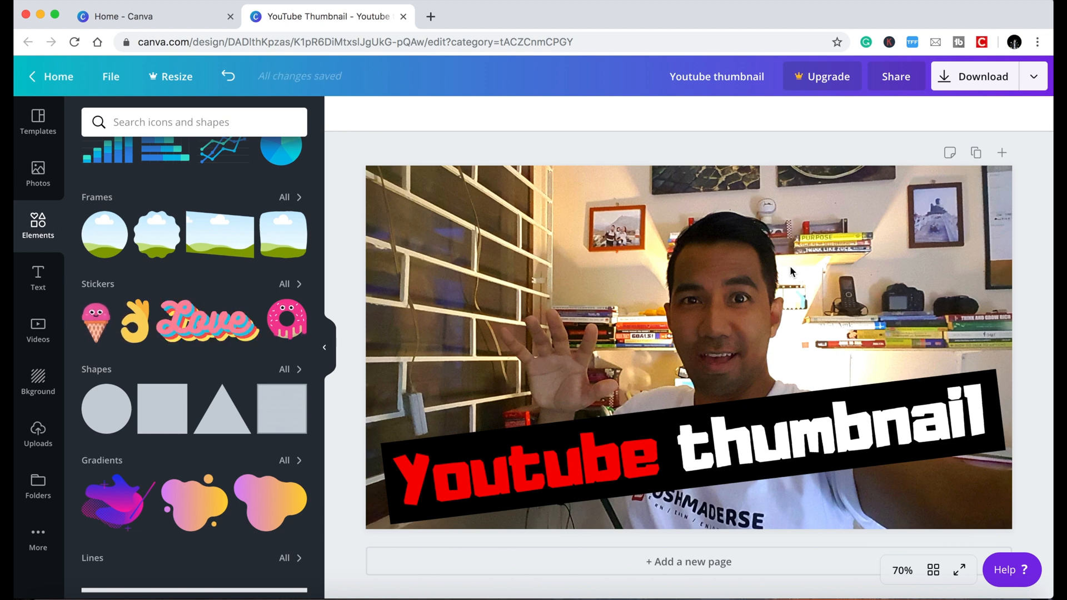
Download the finished thumbnail as a PNG and dismiss the Canva Pro offer.
click(993, 79)
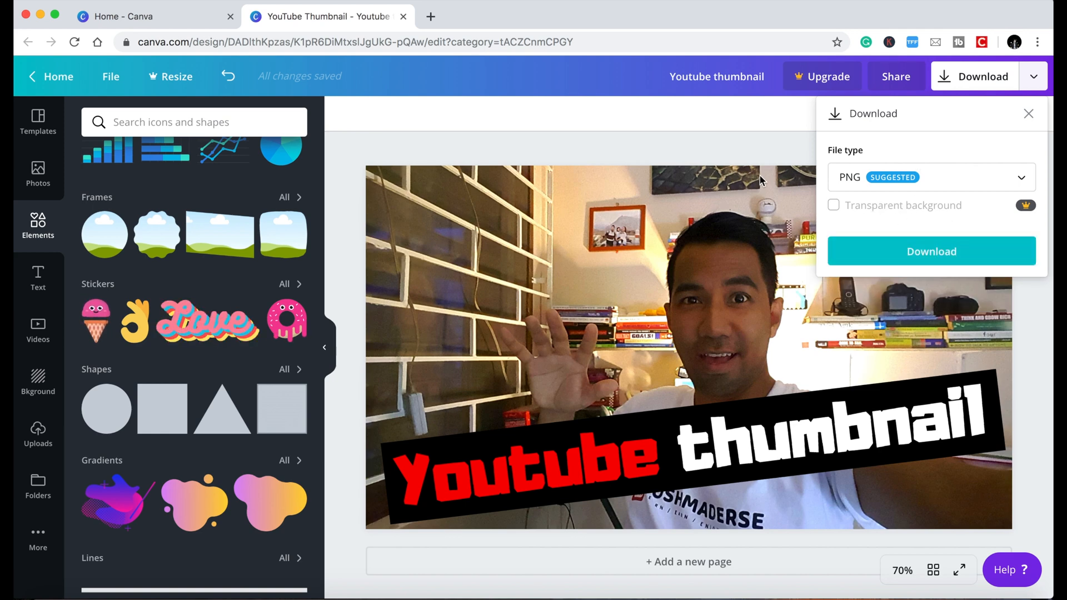
click(931, 252)
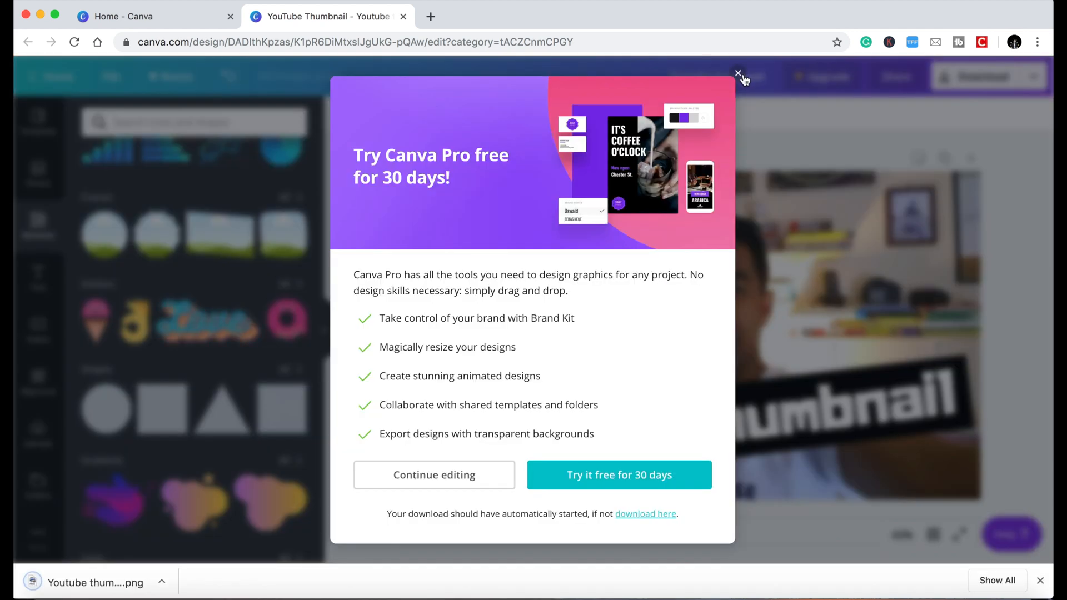
click(739, 73)
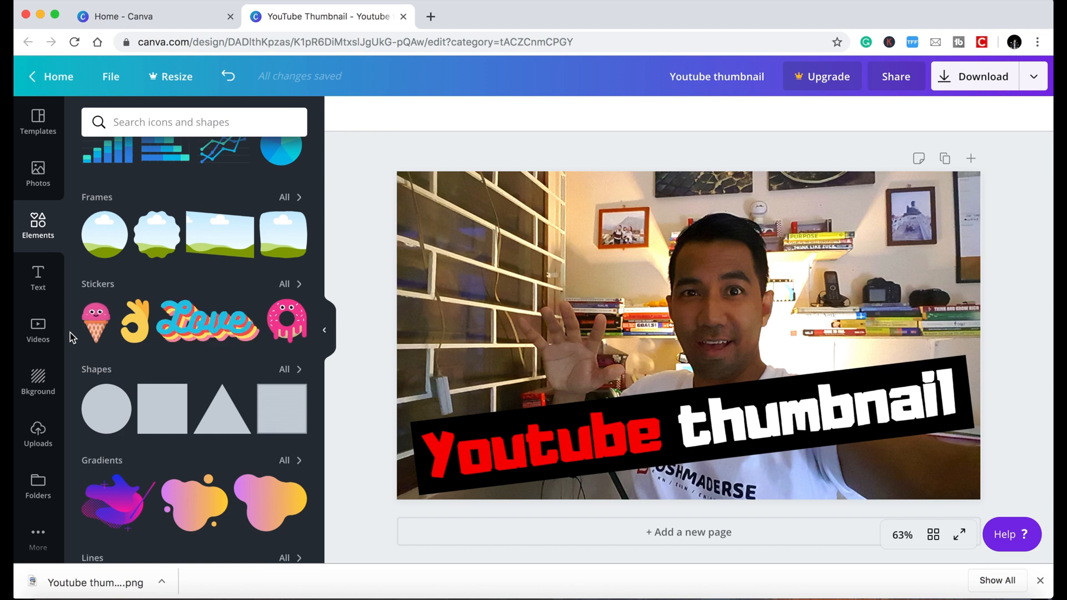
Add a second page to the design and delete the selfie photo from it, leaving it blank.
click(36, 280)
click(38, 433)
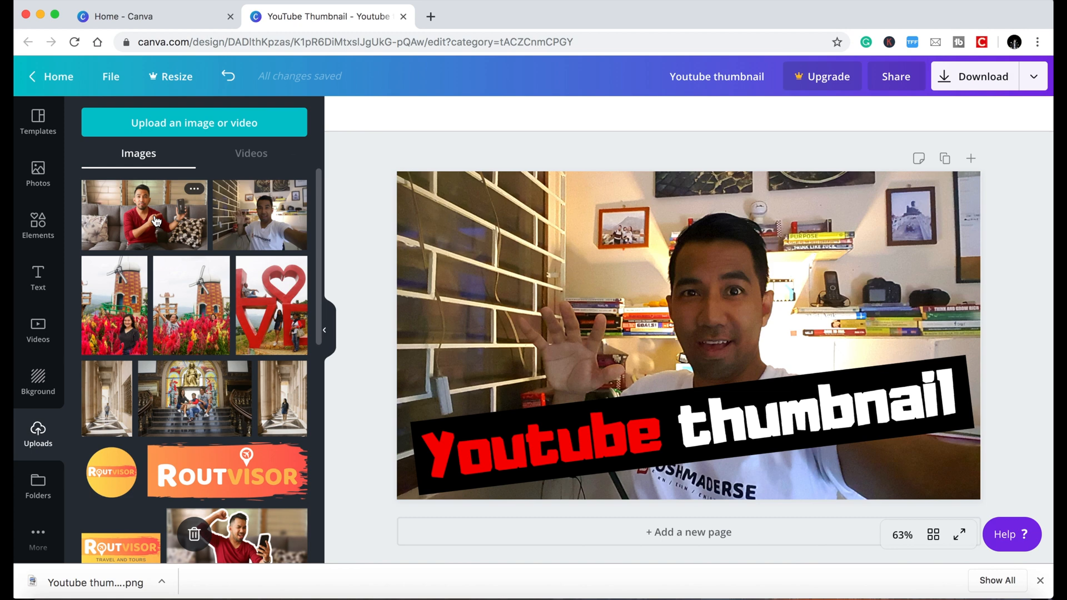
click(594, 495)
click(710, 532)
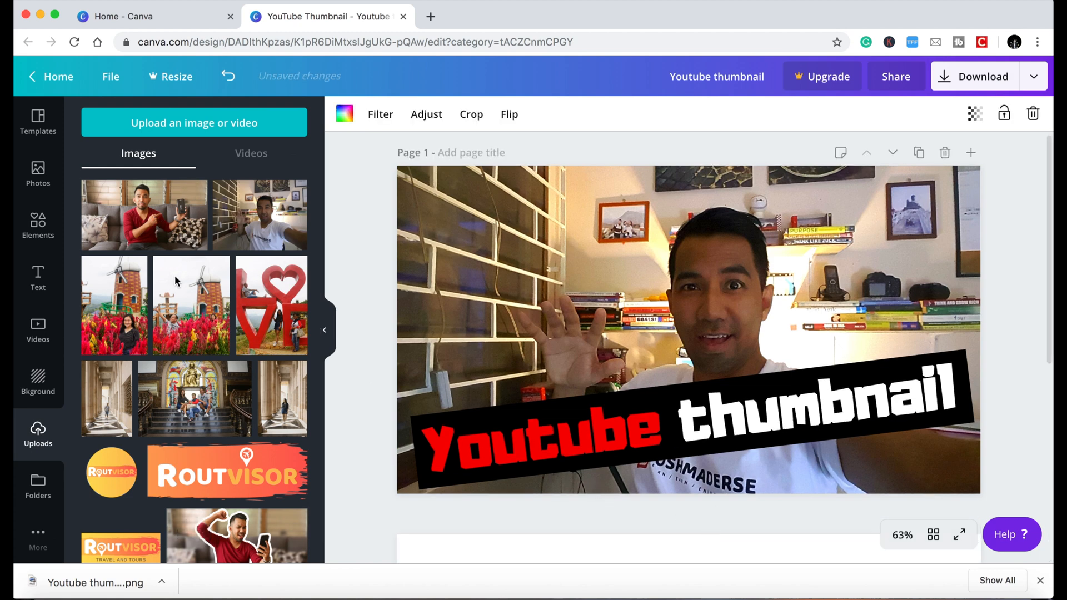
scroll(502, 415, down, 7)
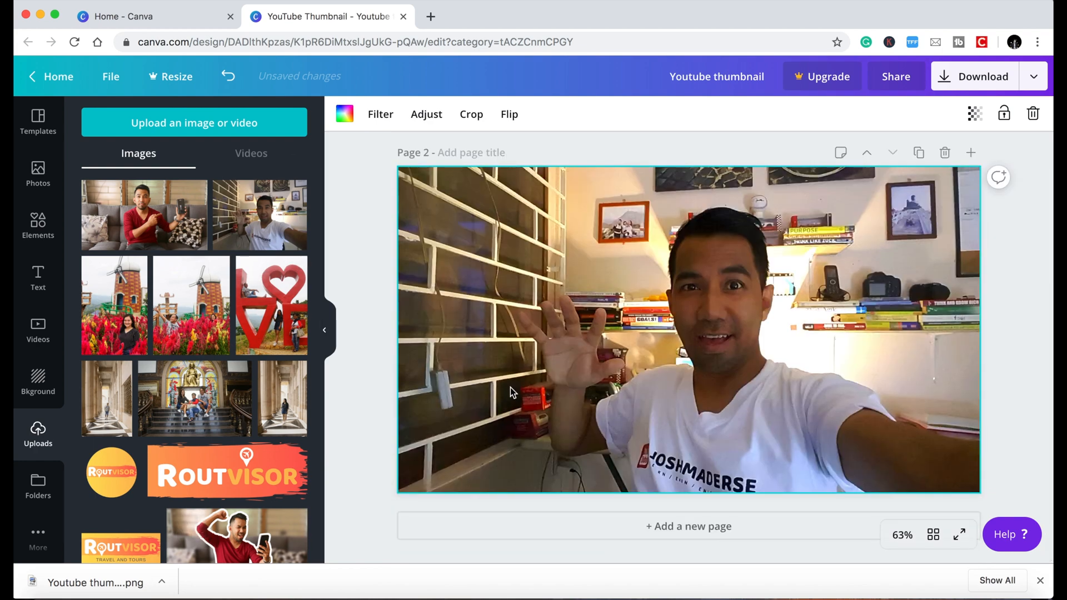
scroll(510, 388, up, 7)
scroll(765, 332, down, 7)
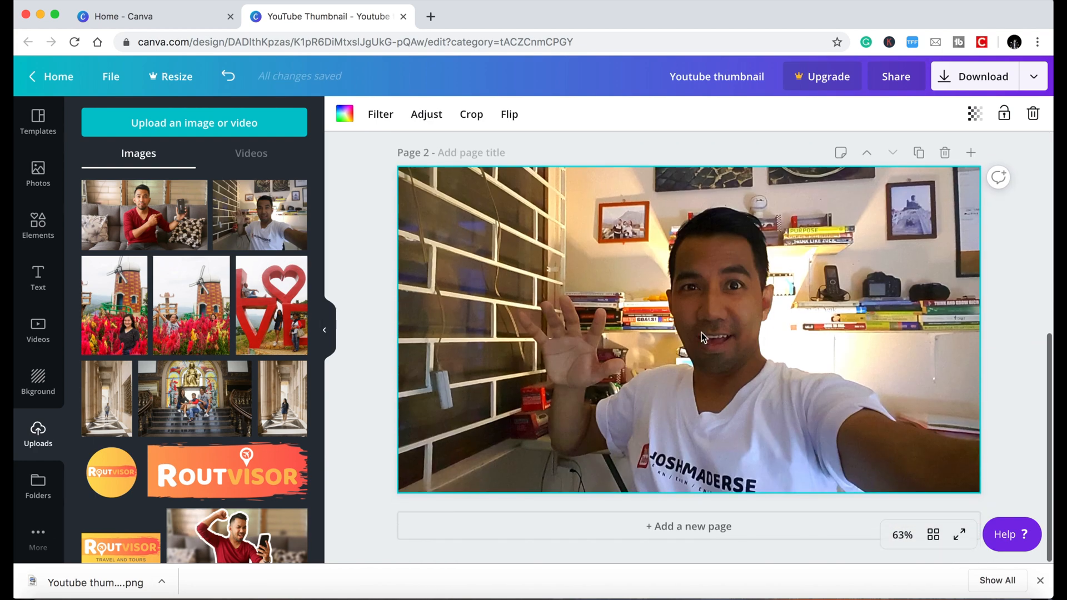
key(Delete)
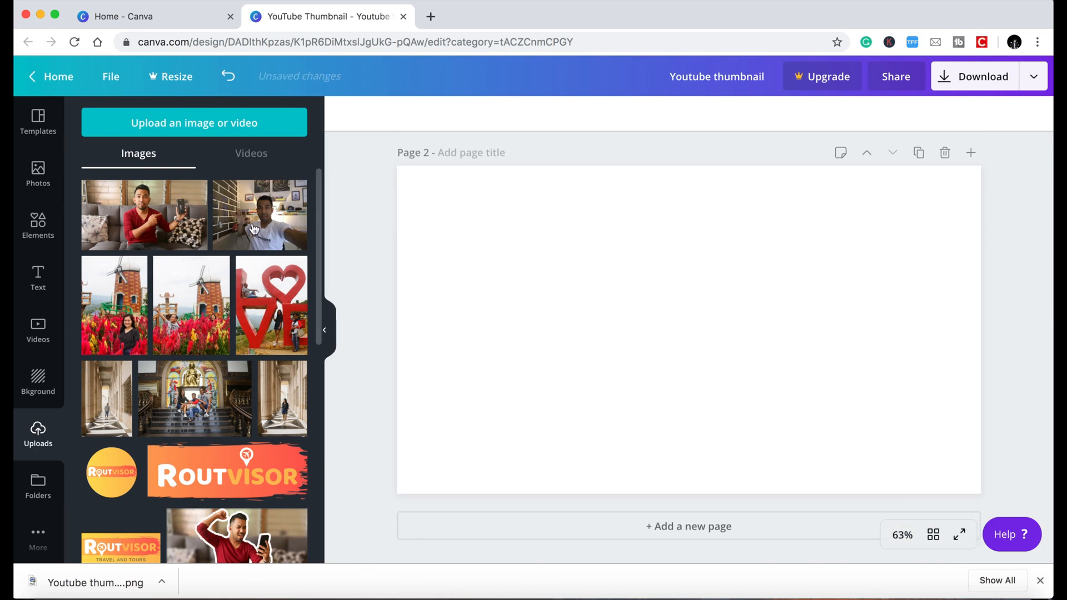
Place the uploaded red-shirt sofa photo on page 2 and enlarge it to fill the page, about 1280 × 717.
click(141, 222)
drag(448, 195, 391, 163)
drag(924, 461, 981, 495)
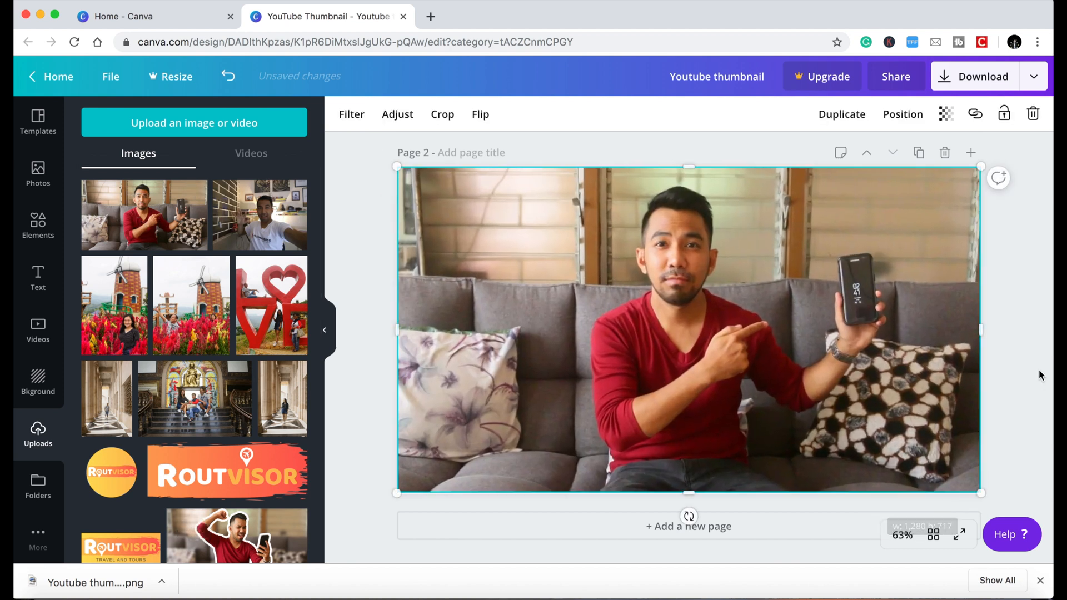
click(1040, 375)
Adjust the sofa photo with blur -16, saturation 9 and contrast 8.
click(678, 306)
click(397, 115)
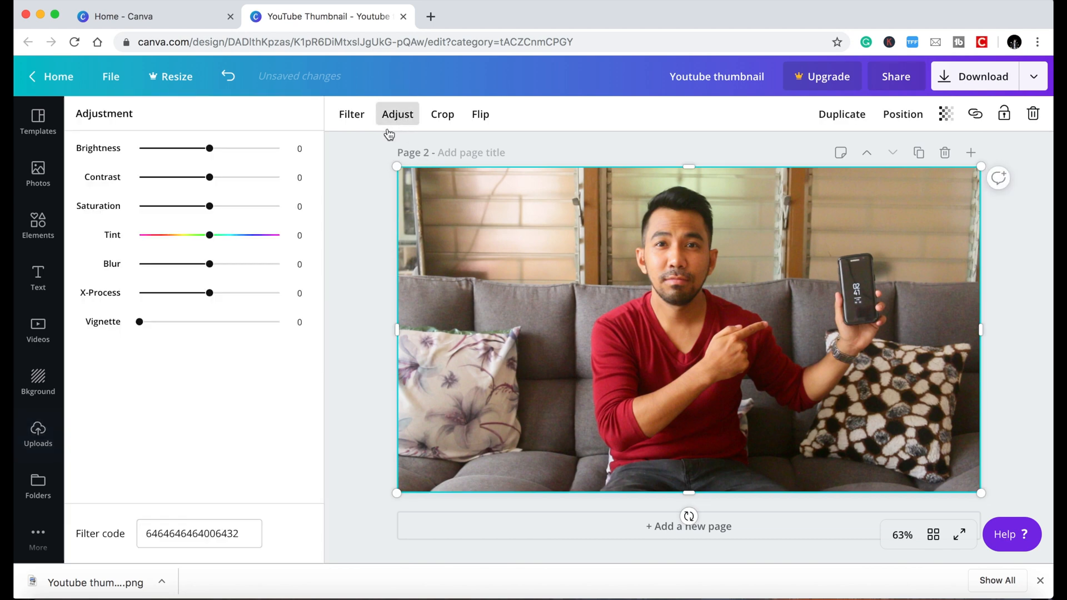
drag(203, 266, 201, 270)
mouse_move(209, 206)
mouse_down()
mouse_move(226, 206)
mouse_move(216, 207)
mouse_up()
drag(209, 177, 216, 183)
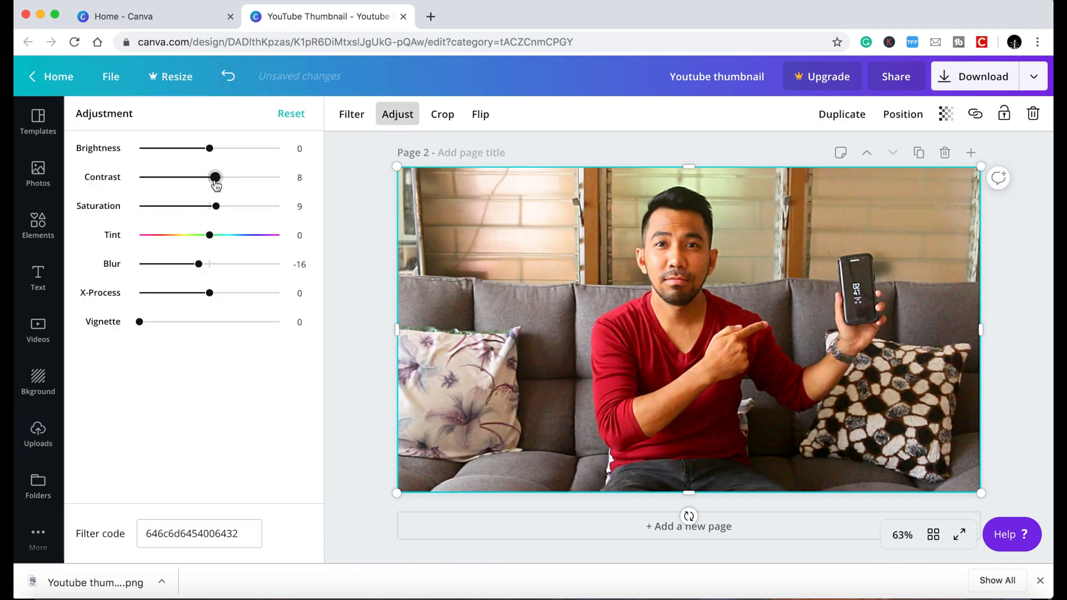
click(357, 208)
Add a heading to page 2 reading "USEFUL APPS 2019".
click(38, 278)
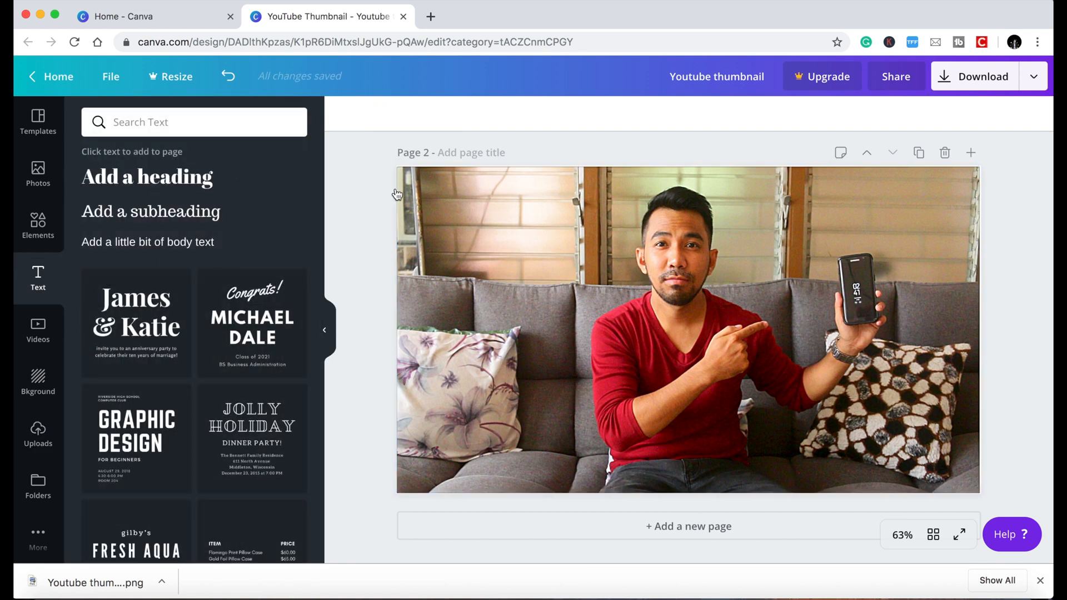
text(U)
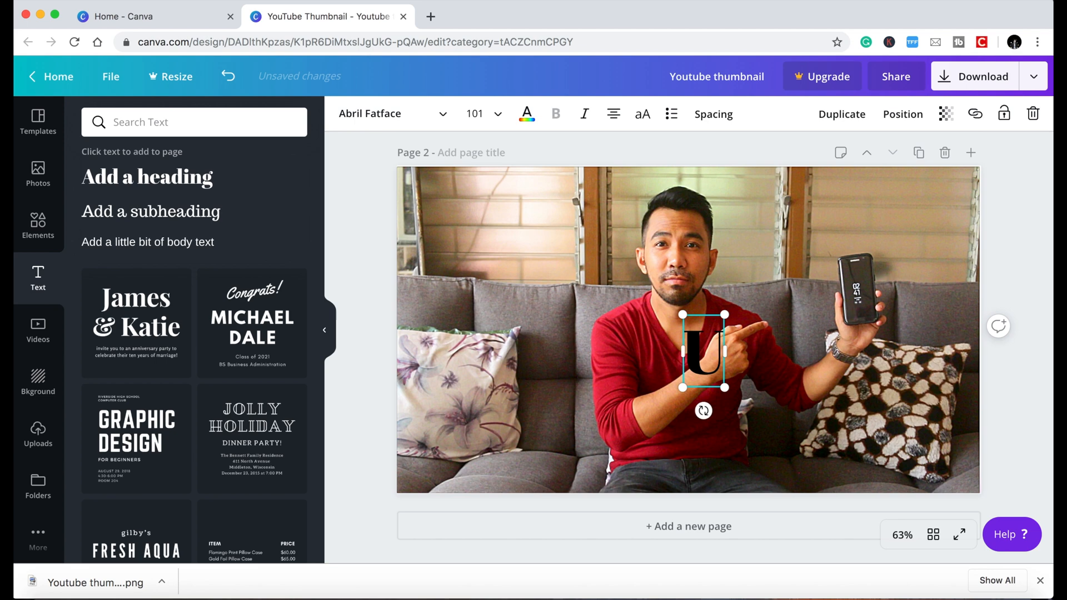
text(S)
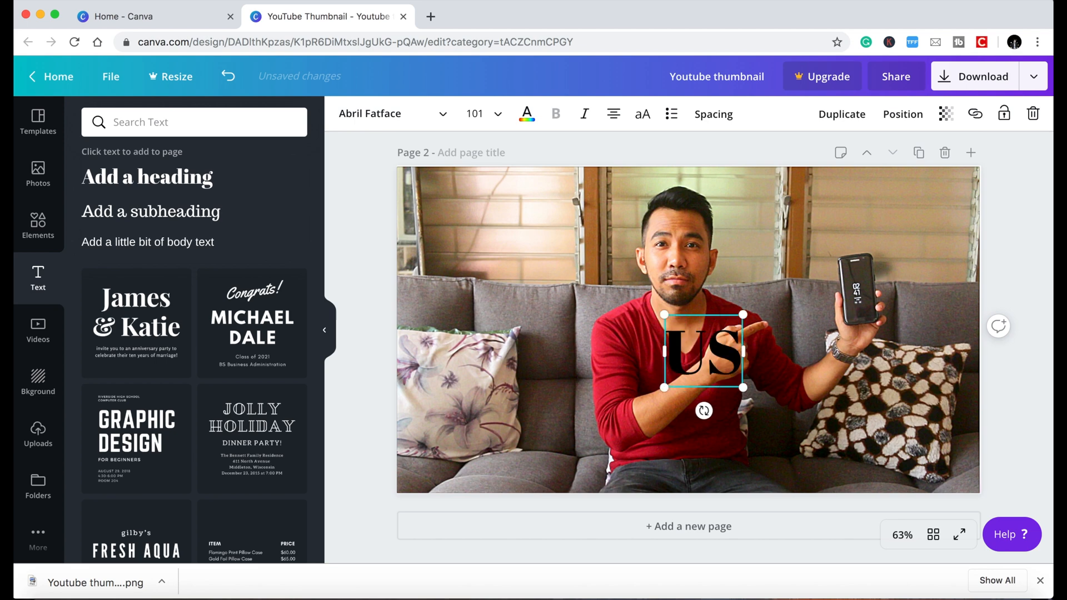
text(EFUL A)
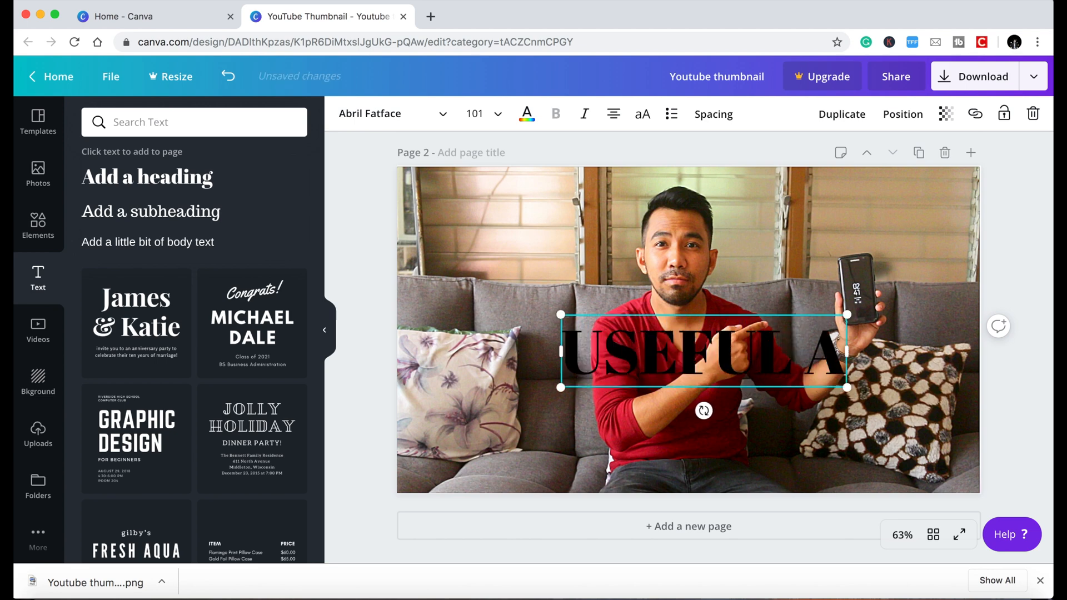
text(PPS)
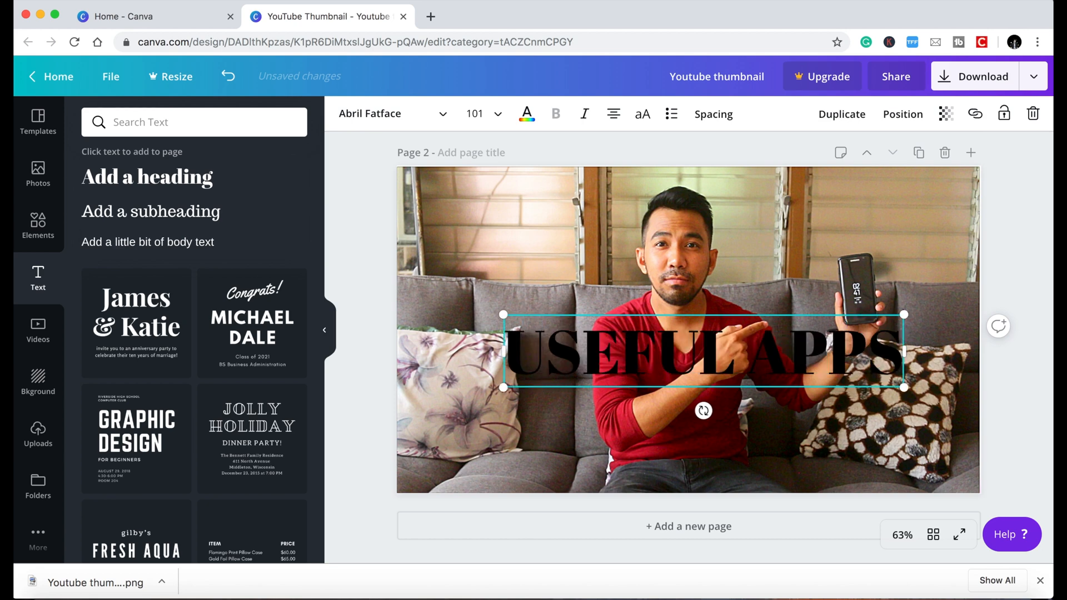
text( 20)
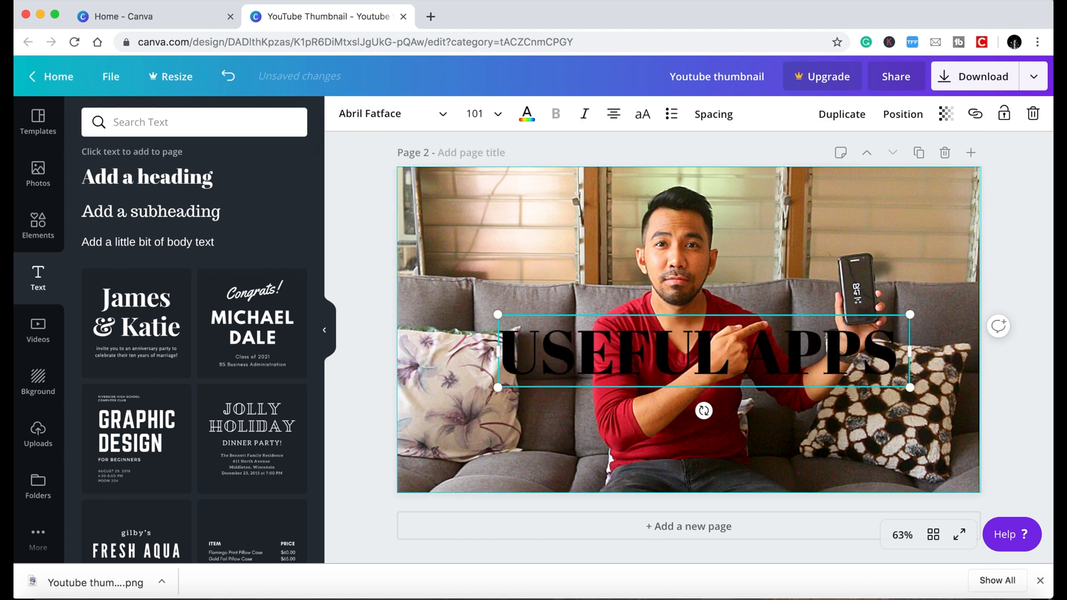
text(19)
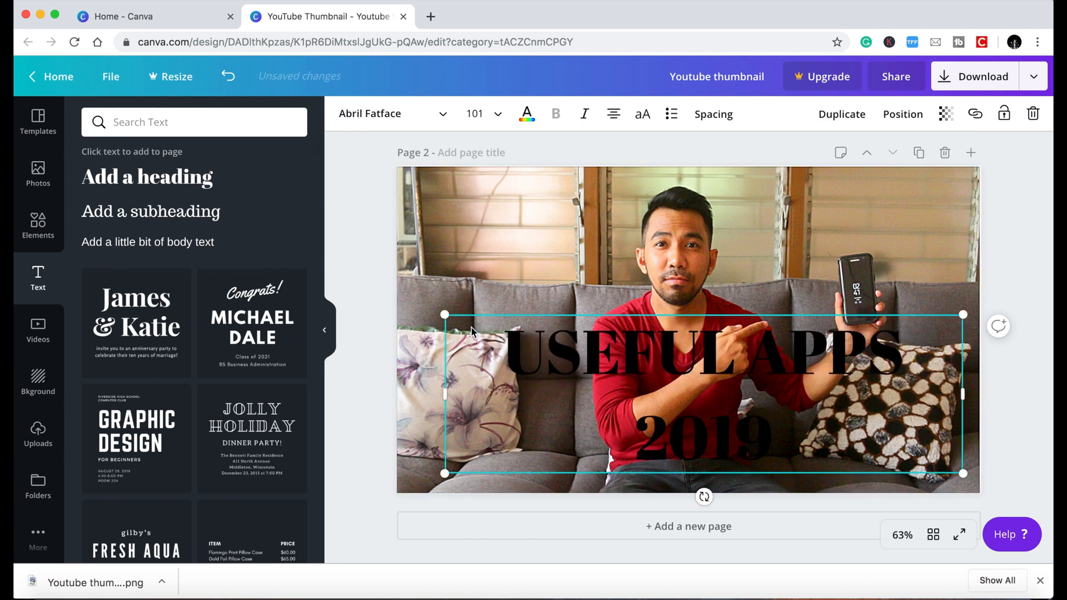
Widen the heading's text box so it fits on one line and color the text white.
drag(445, 394, 409, 398)
drag(508, 400, 508, 400)
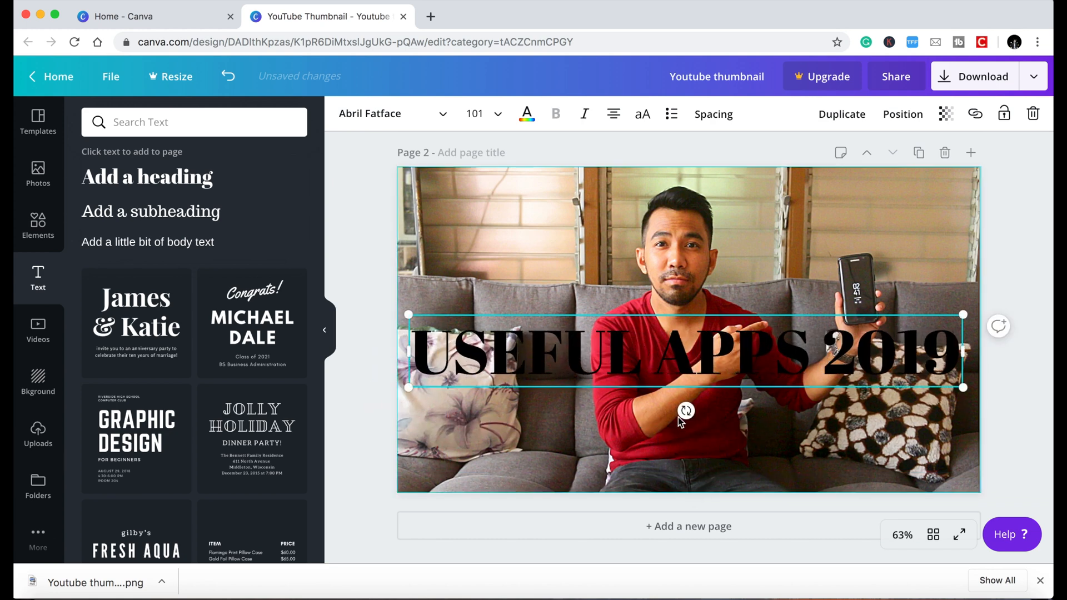
click(527, 114)
click(291, 236)
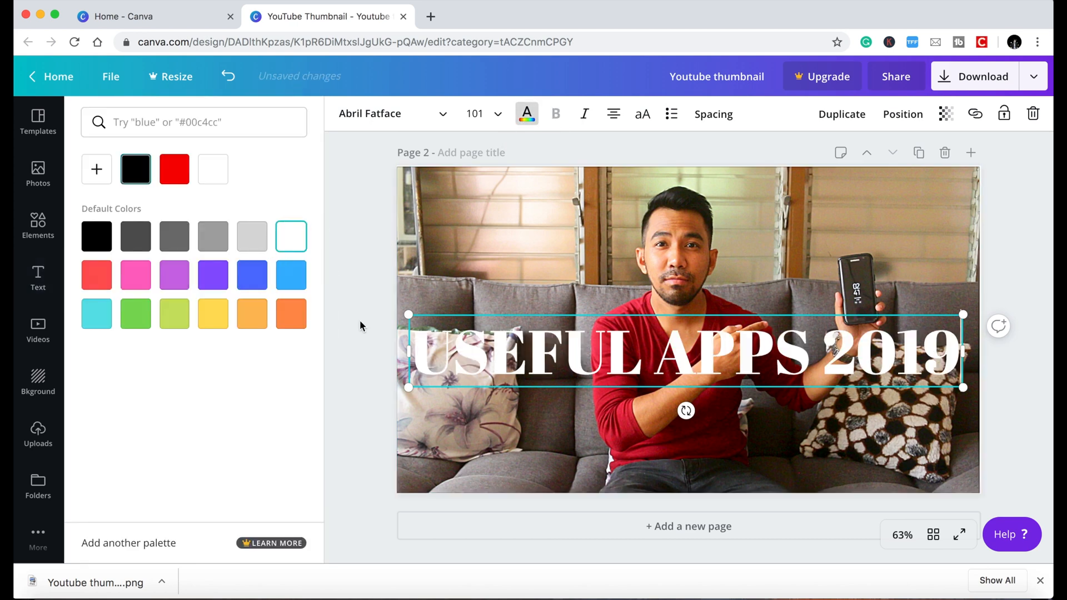
Change the font of the "USEFUL APPS 2019" heading to Alegreya Sans Black.
click(374, 114)
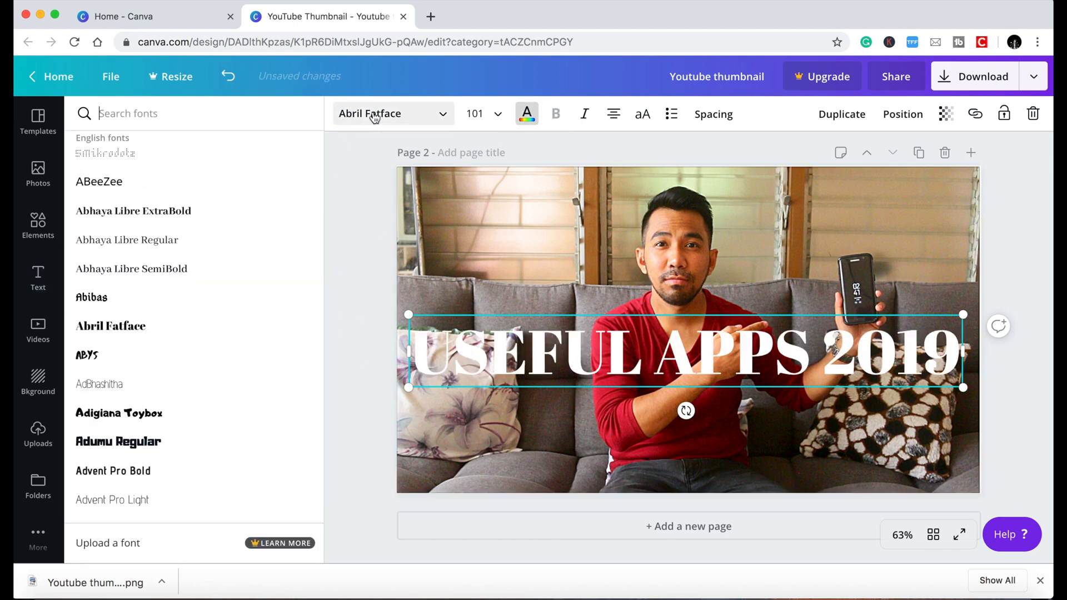
scroll(139, 469, down, 4)
scroll(142, 468, down, 1)
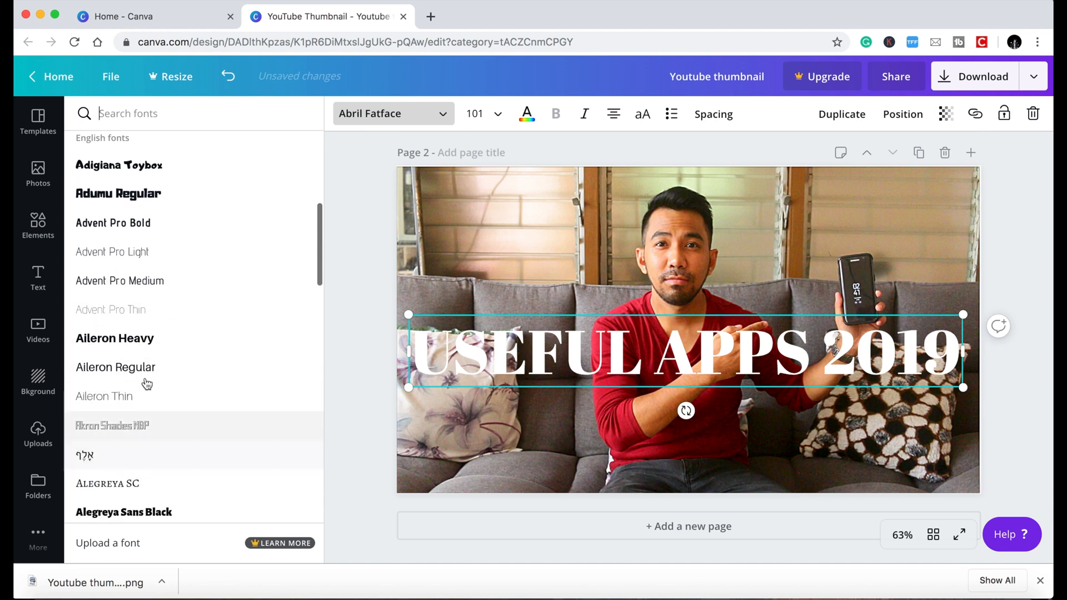
click(124, 513)
key(Escape)
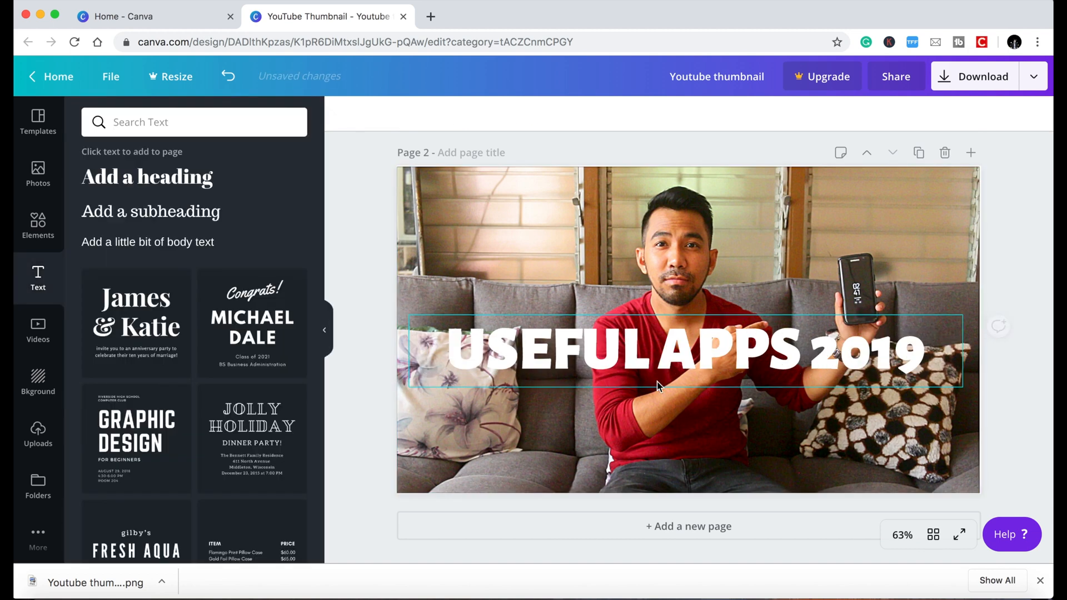
Tilt the heading slightly downward to the right, narrow its text box and move it to the photo's lower part.
click(655, 383)
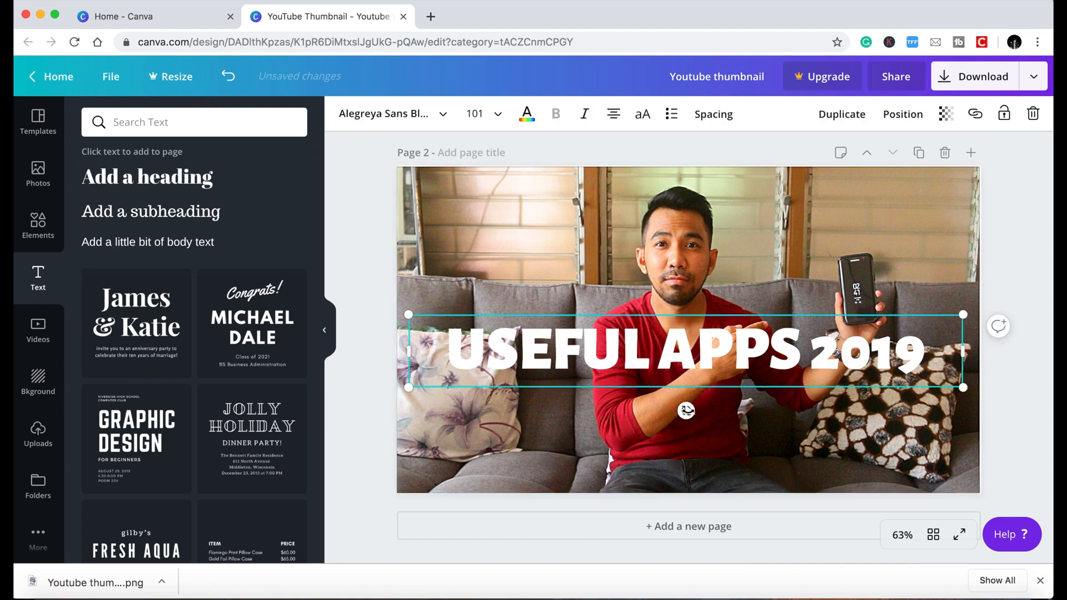
drag(689, 412, 681, 412)
drag(406, 335, 470, 337)
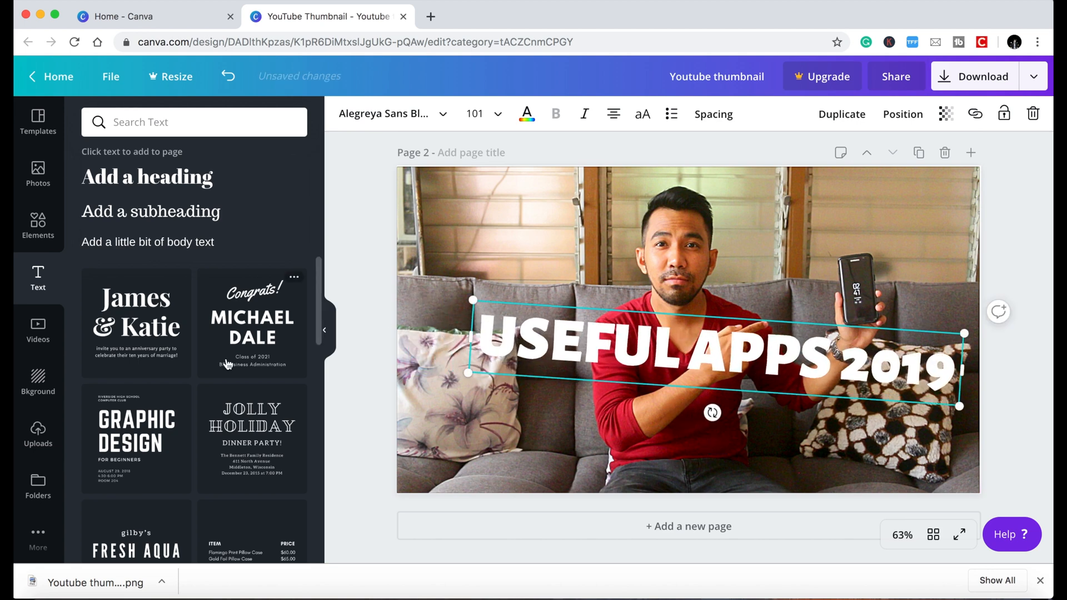
drag(744, 356, 717, 415)
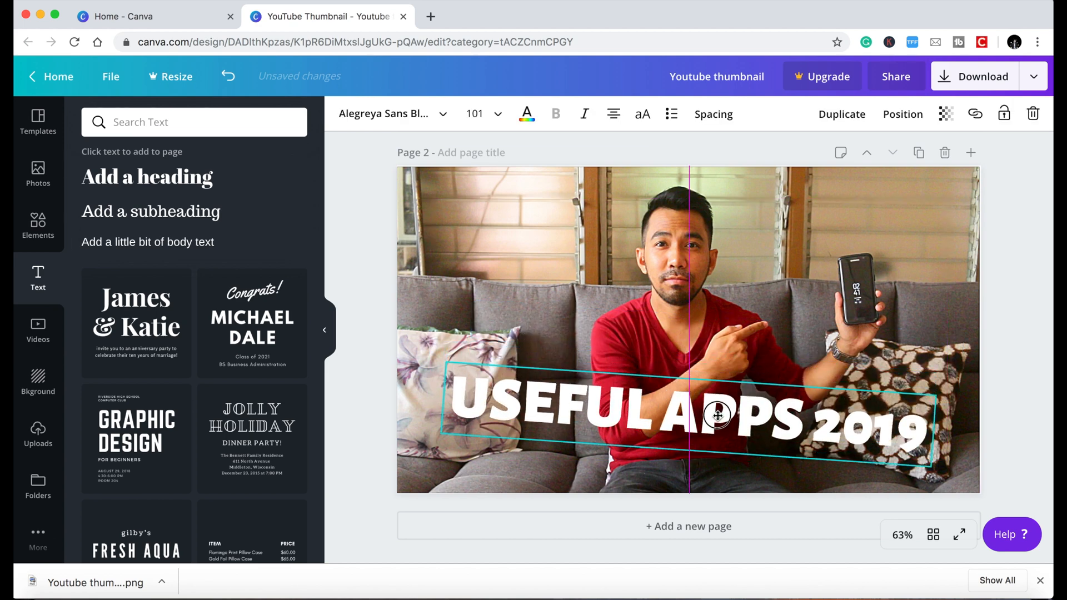
Add a rounded square shape to page 2 and flatten it to a height of about 199.
click(38, 225)
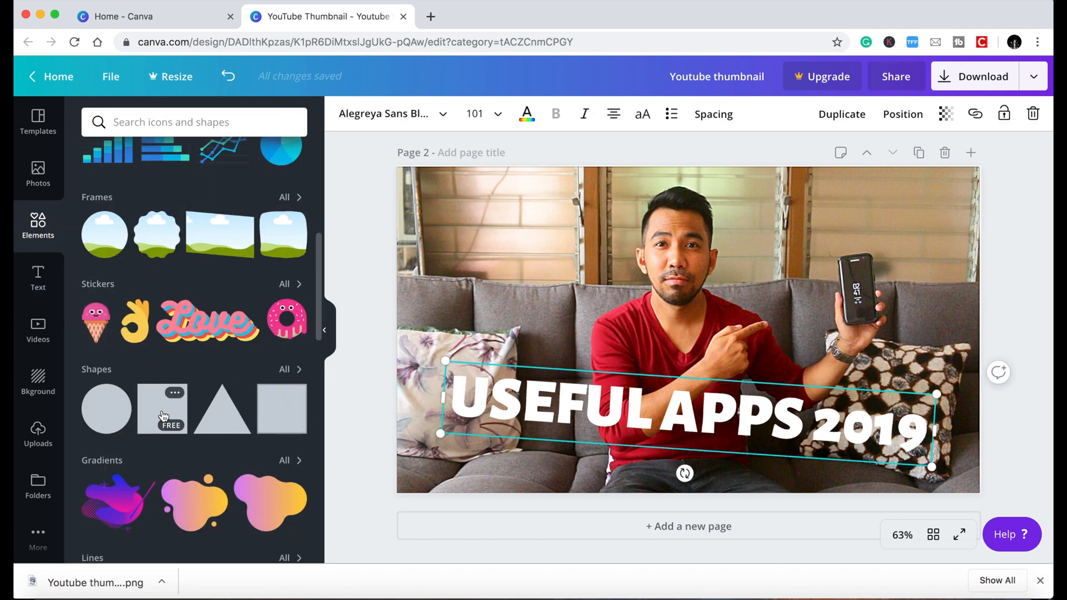
click(285, 369)
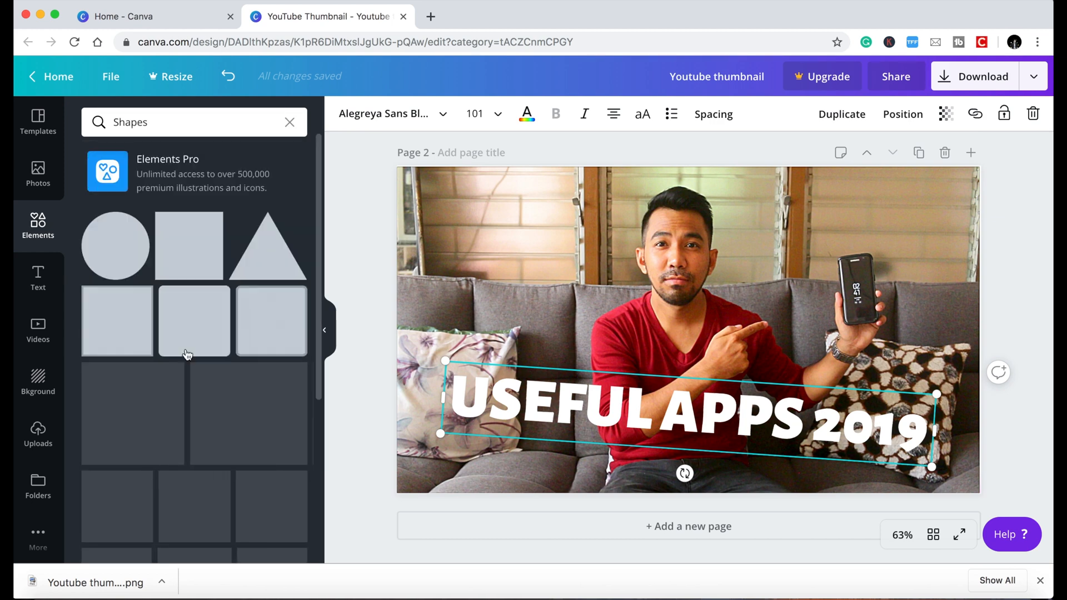
click(195, 324)
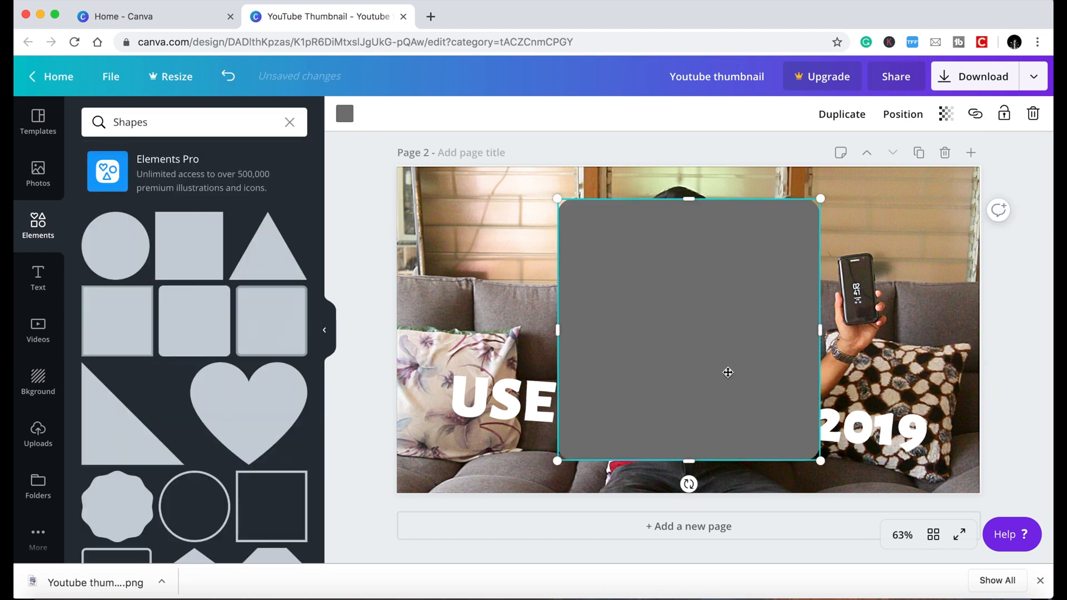
drag(688, 198, 693, 387)
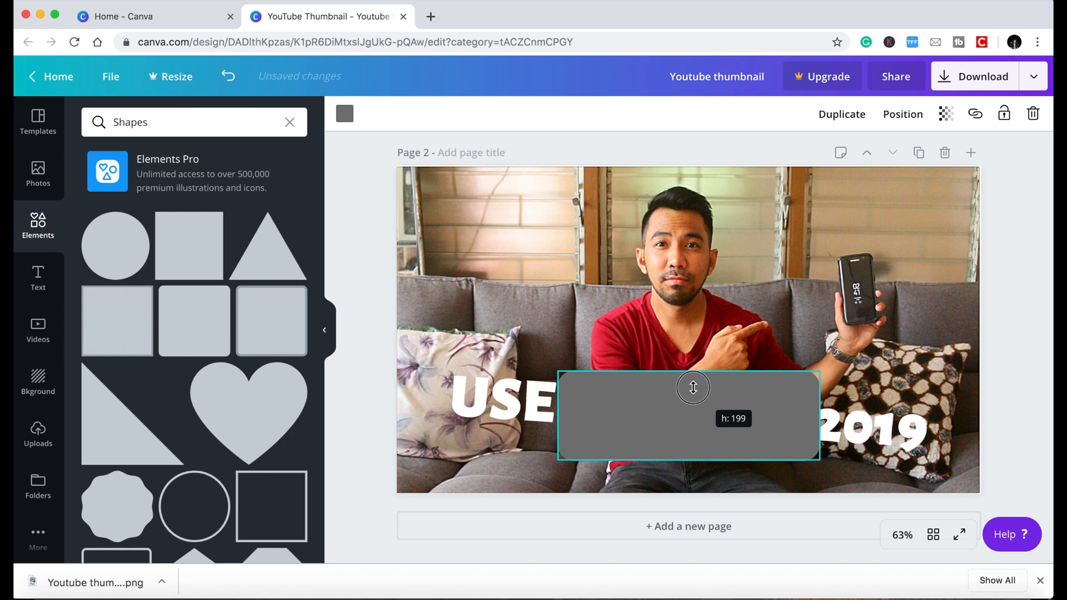
Tilt the rounded bar to match the heading's angle and lengthen it at both ends to span the text.
drag(689, 482, 682, 482)
drag(819, 428, 938, 437)
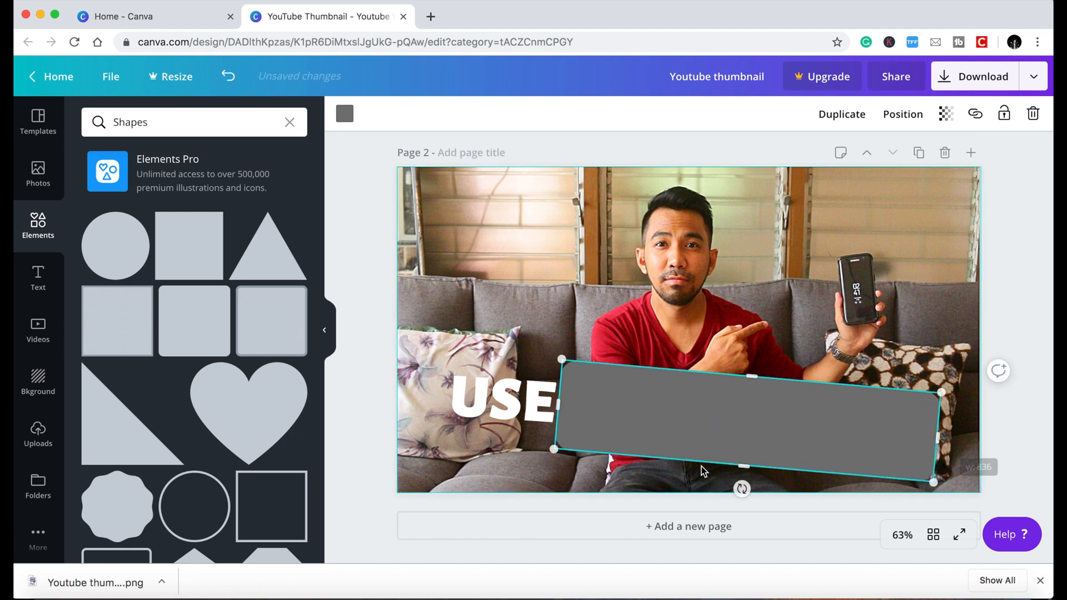
drag(558, 405, 428, 394)
Send the gray rounded bar one layer backward behind the "USEFUL APPS 2019" heading and recolor the bar red.
click(344, 113)
click(902, 114)
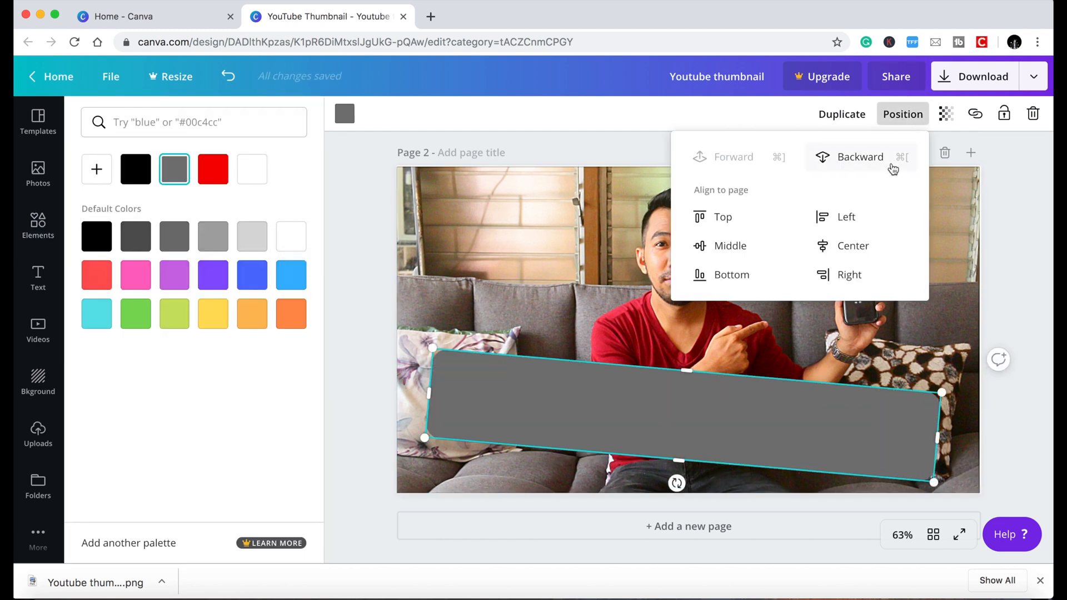
click(894, 165)
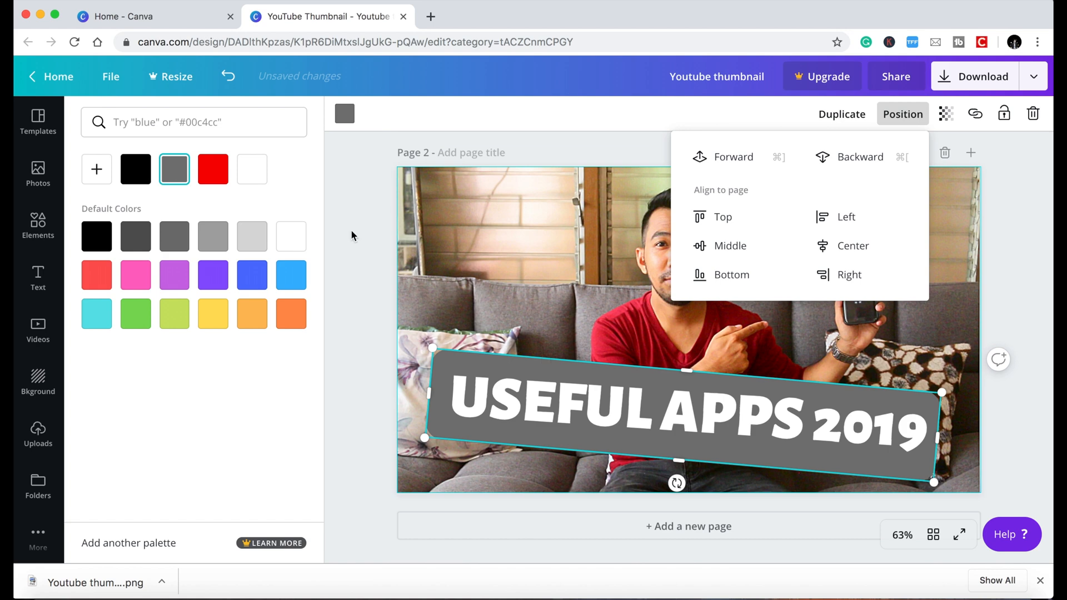
click(218, 169)
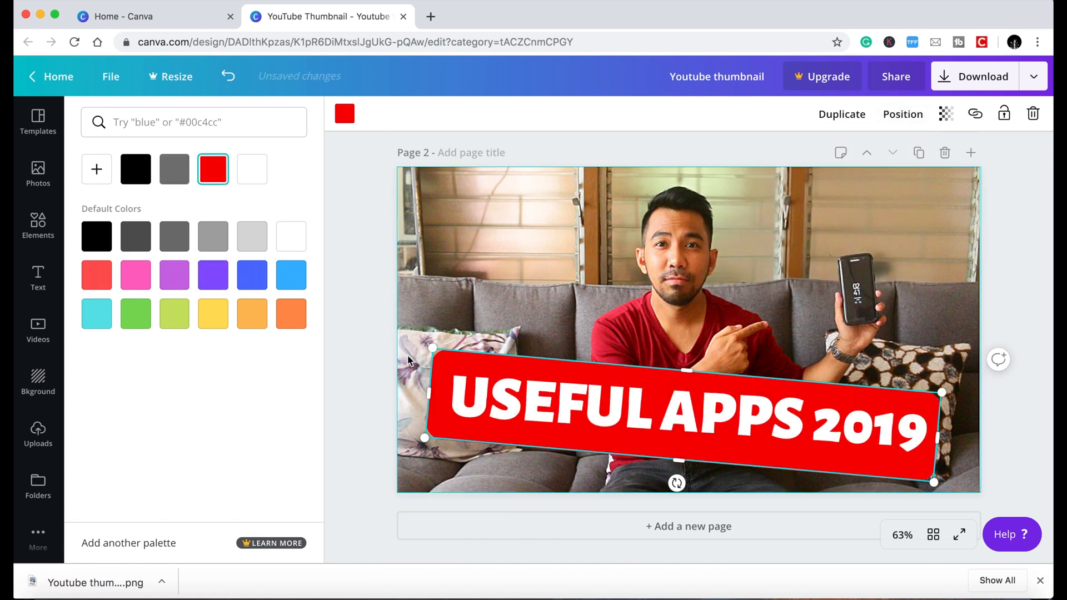
click(369, 261)
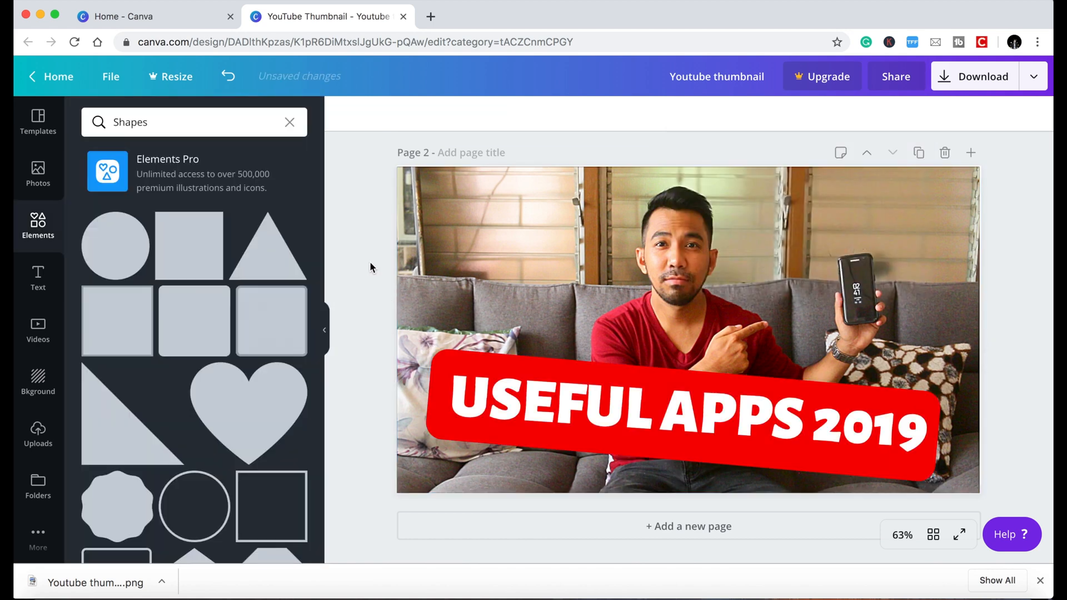
click(741, 420)
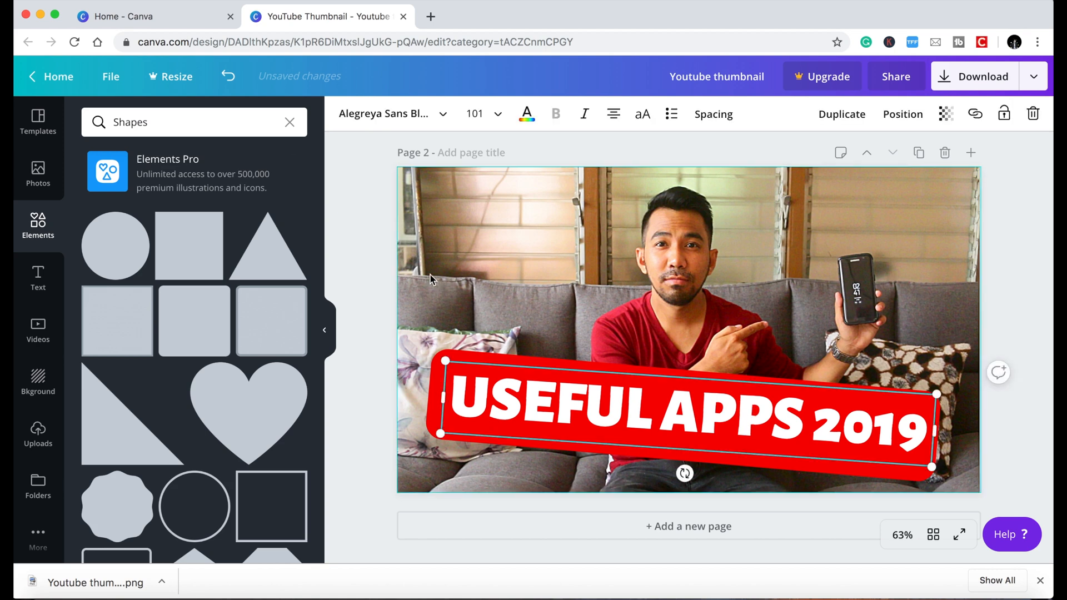
click(363, 250)
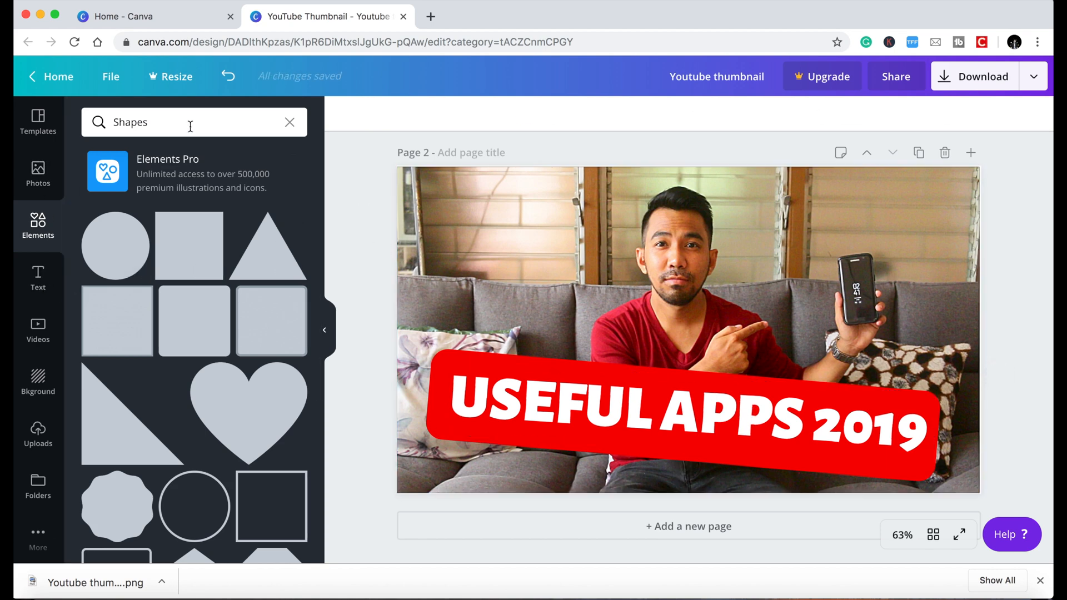
Search the elements for "apps" and add the green WhatsApp icon to page 2.
click(288, 124)
text(apps)
key(Return)
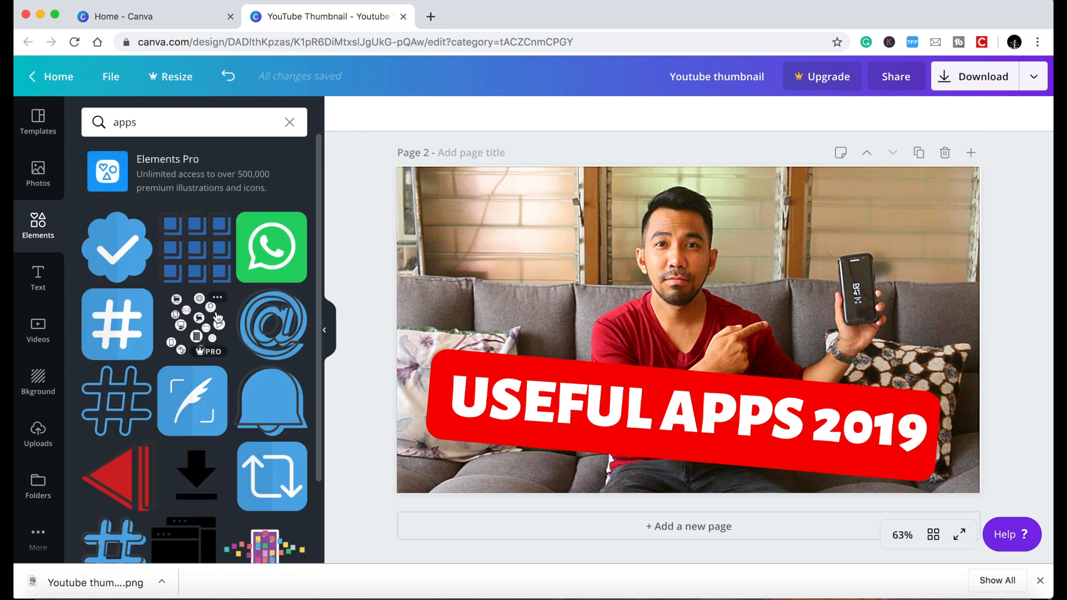
click(270, 247)
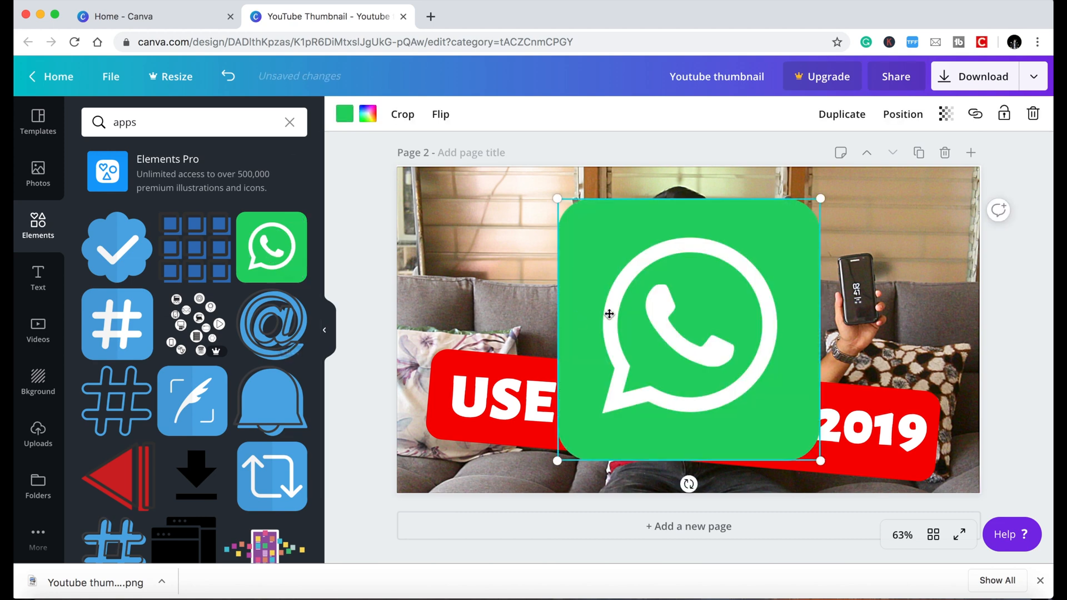
Shrink the WhatsApp icon to a small badge, tilt it to about -21° and move it beside the phone in the photo.
drag(557, 198, 777, 413)
drag(789, 483, 813, 485)
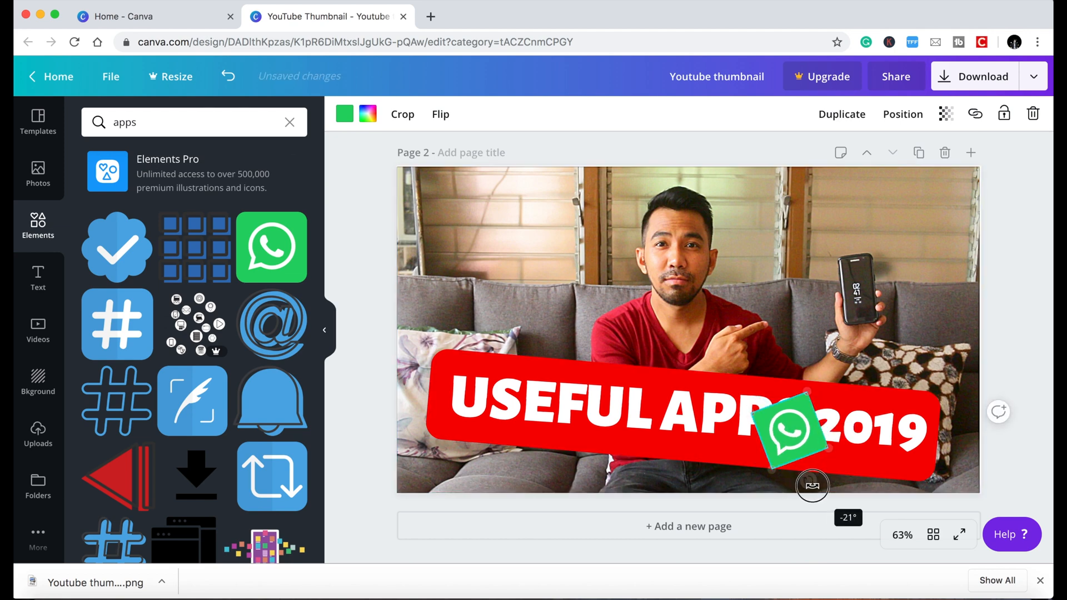
drag(789, 431, 828, 309)
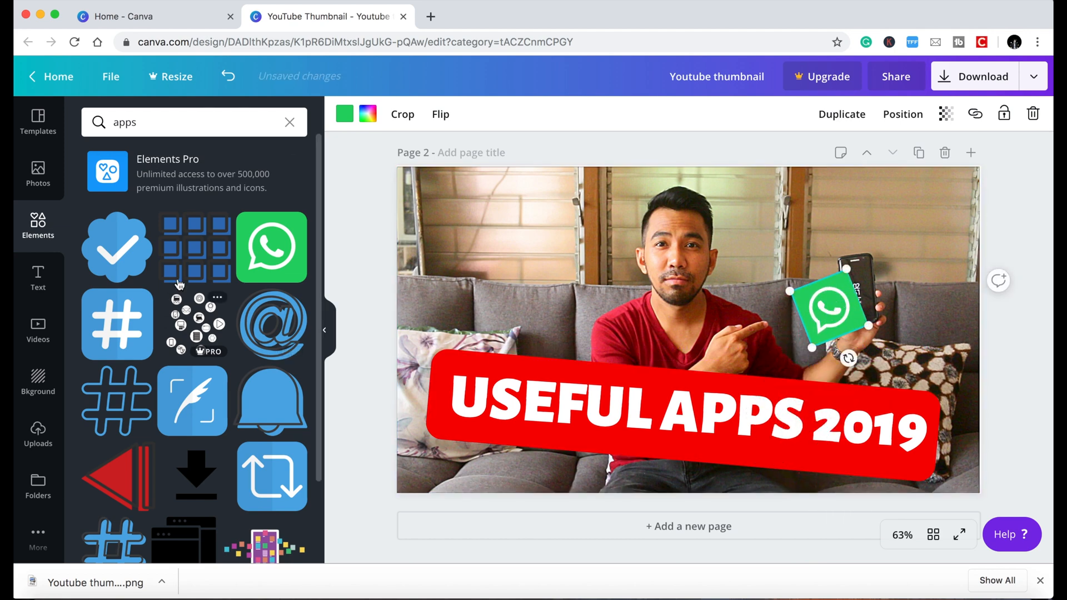
Add the blue square hashtag icon, shrink it, tilt it clockwise and place it below and right of the WhatsApp icon.
click(130, 325)
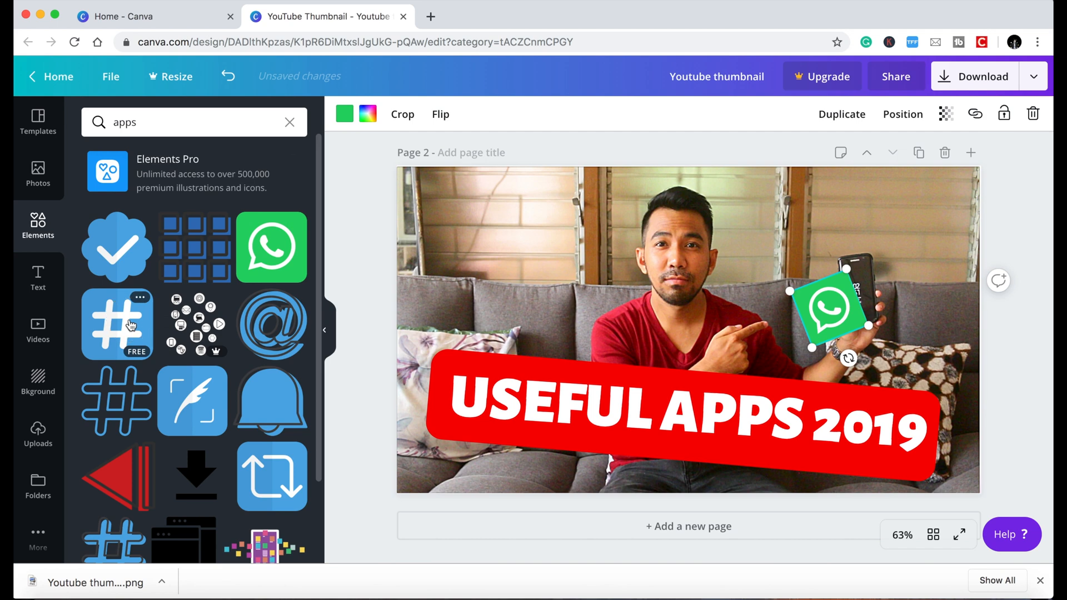
drag(559, 198, 772, 414)
drag(798, 483, 778, 488)
drag(795, 439, 901, 364)
Move the WhatsApp and hashtag icons to the photo's left side, just above the start of the red heading bar.
drag(834, 322, 454, 303)
drag(906, 361, 520, 321)
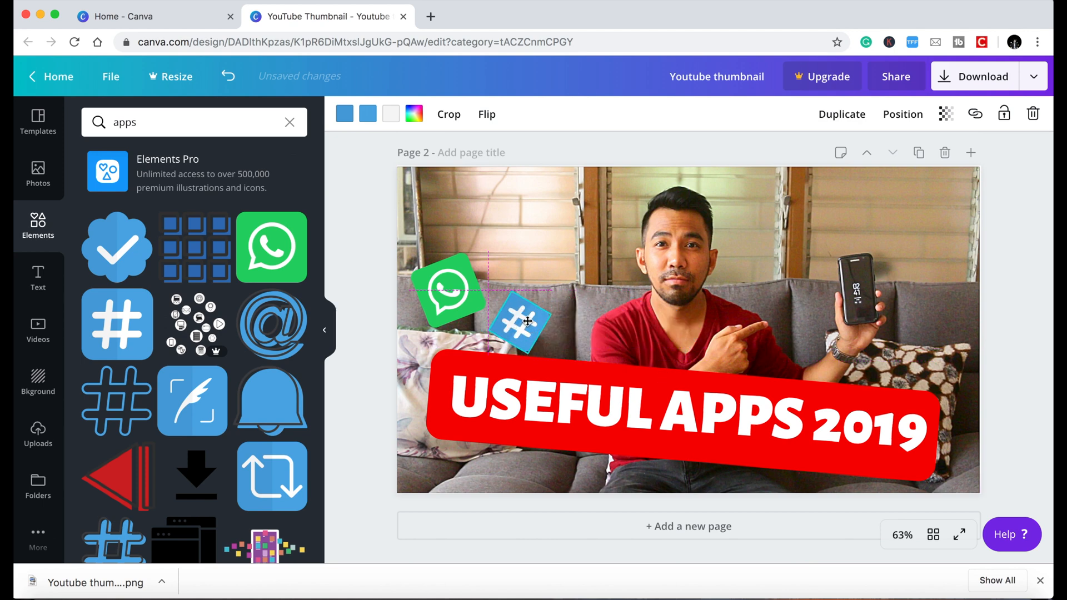
click(575, 151)
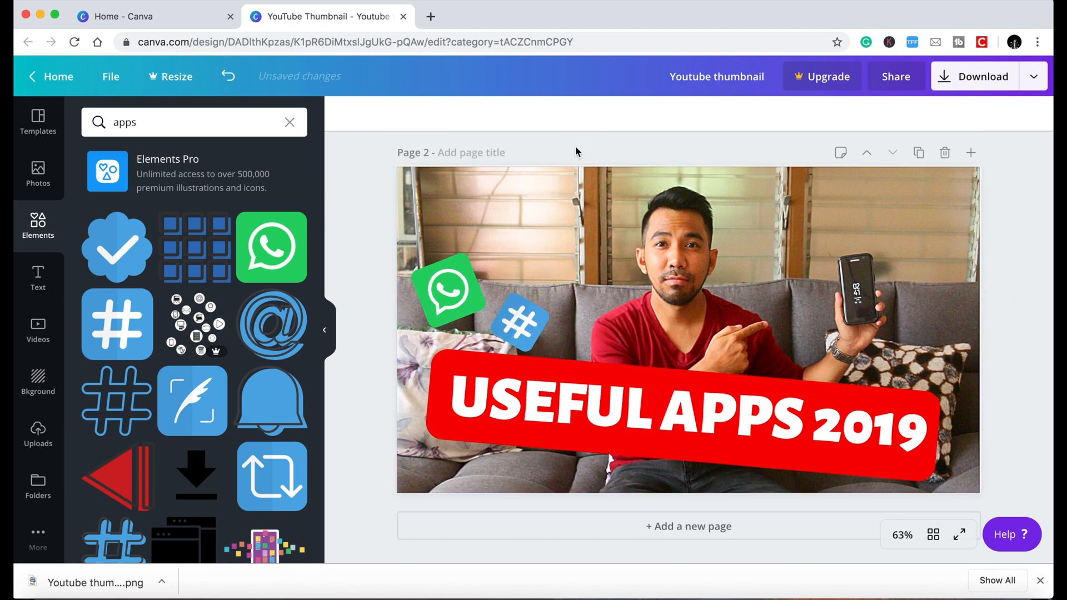